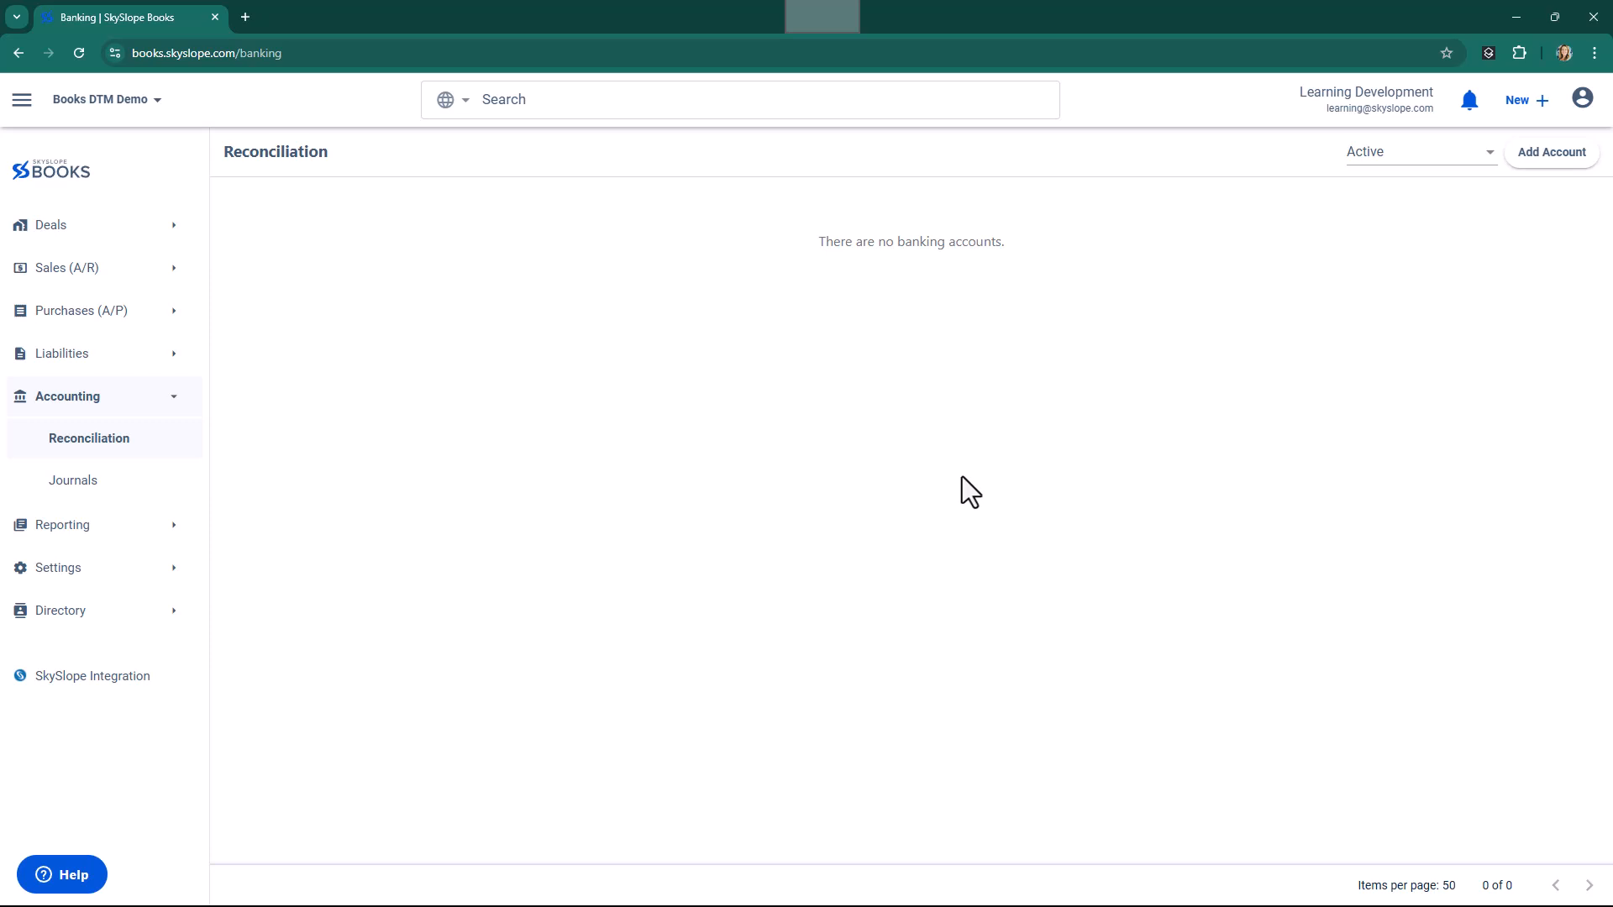
# Start adding a bank account through the Plaid connection and continue as a guest
pyautogui.click(1534, 163)
pyautogui.click(1539, 159)
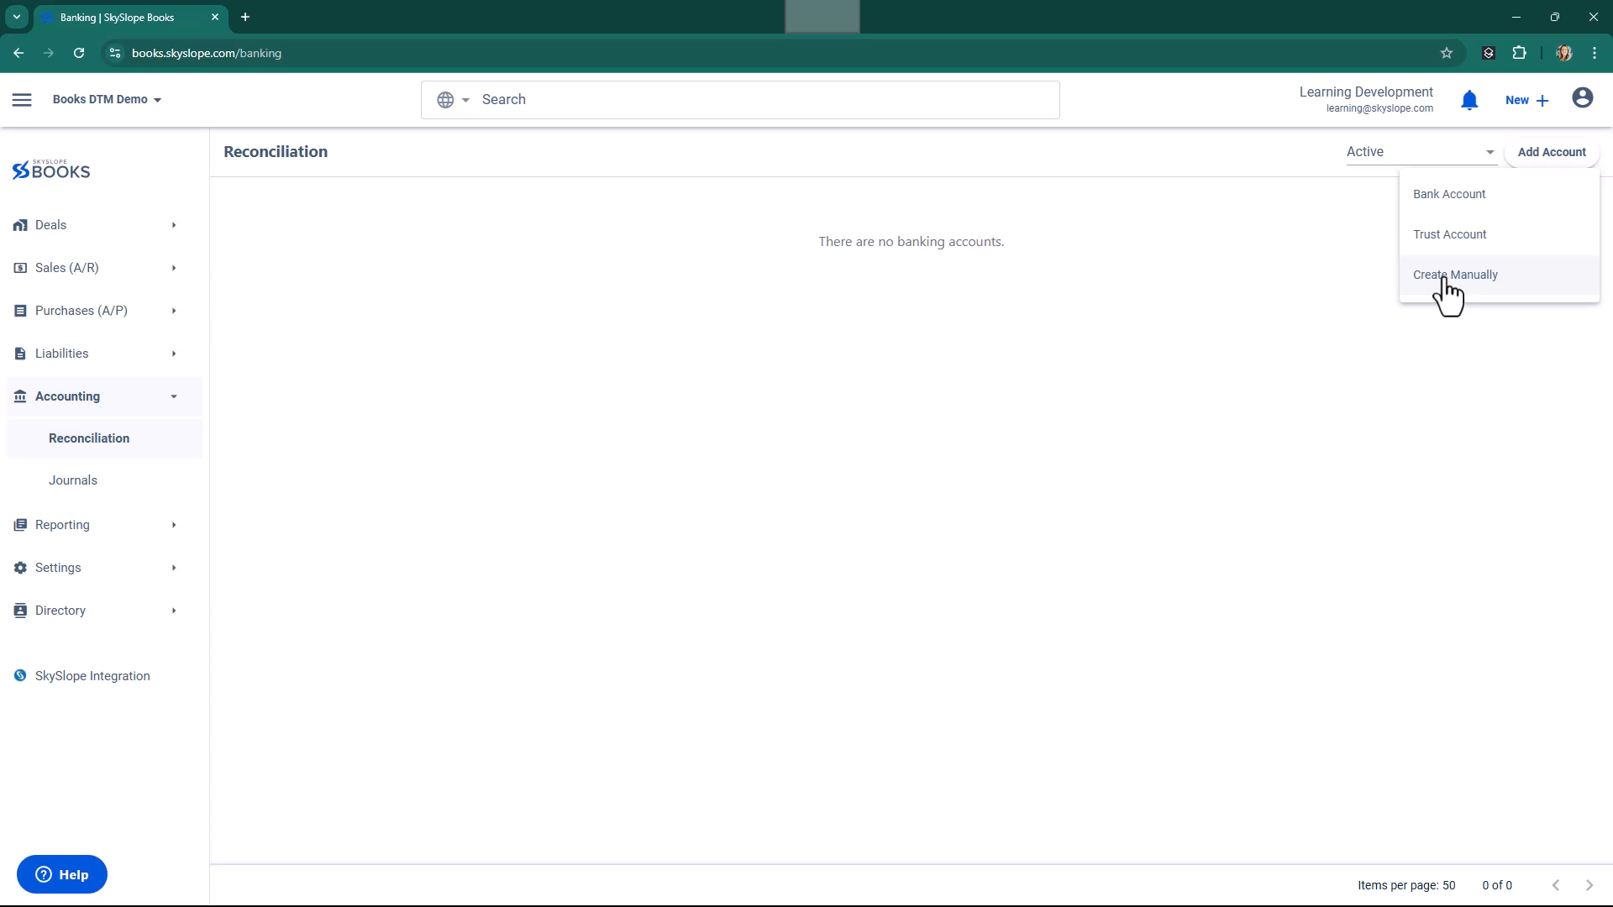
pyautogui.click(1459, 198)
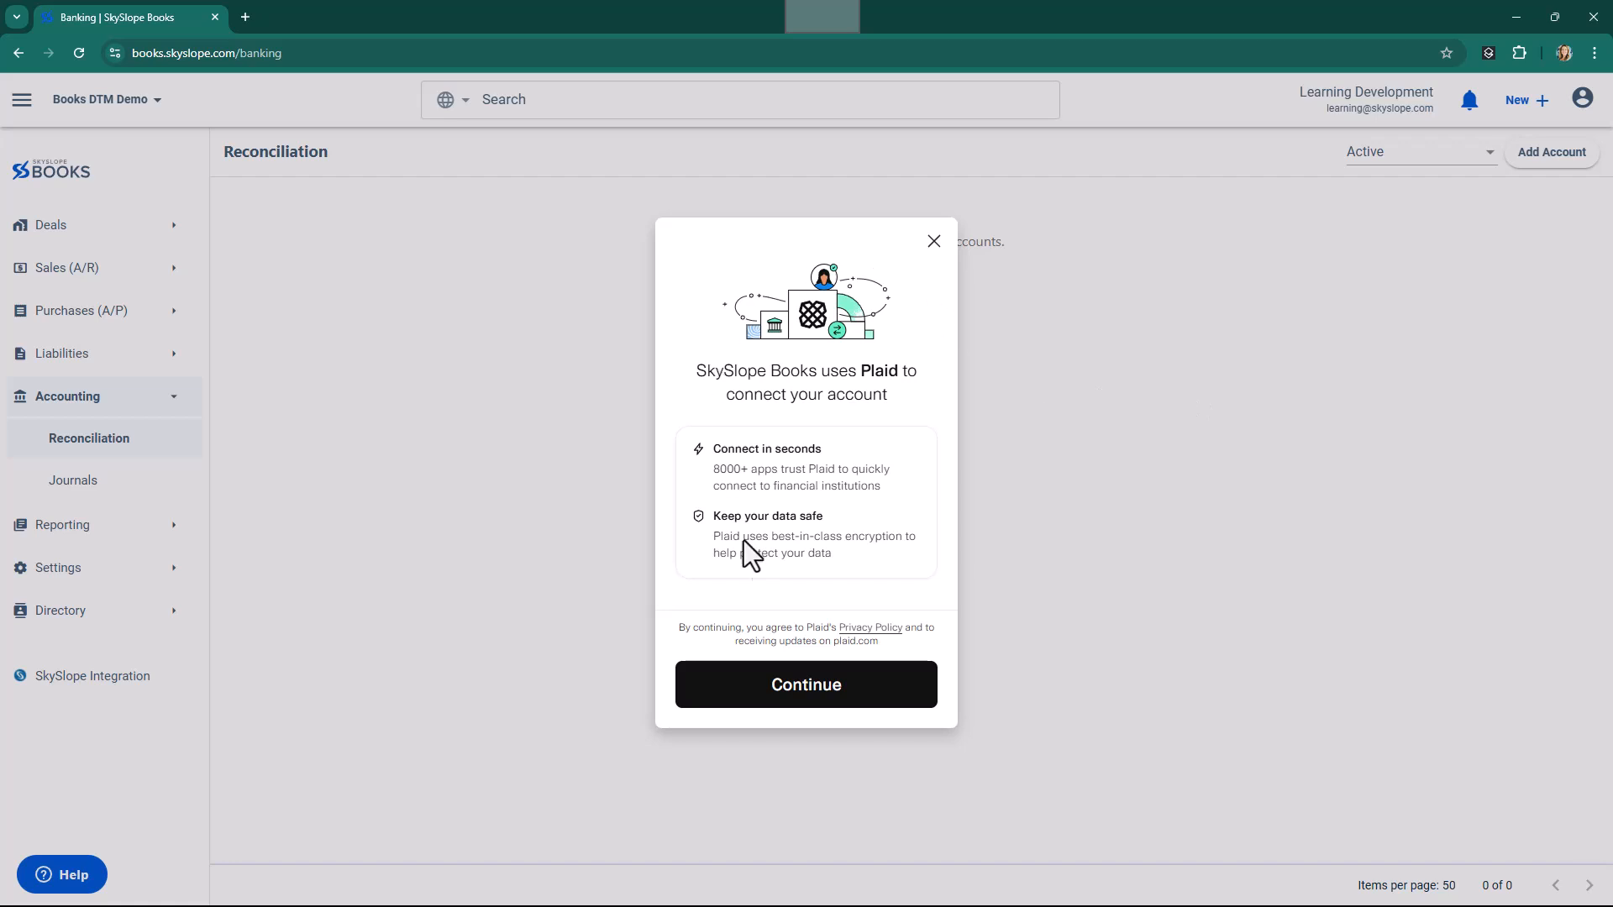
pyautogui.click(822, 695)
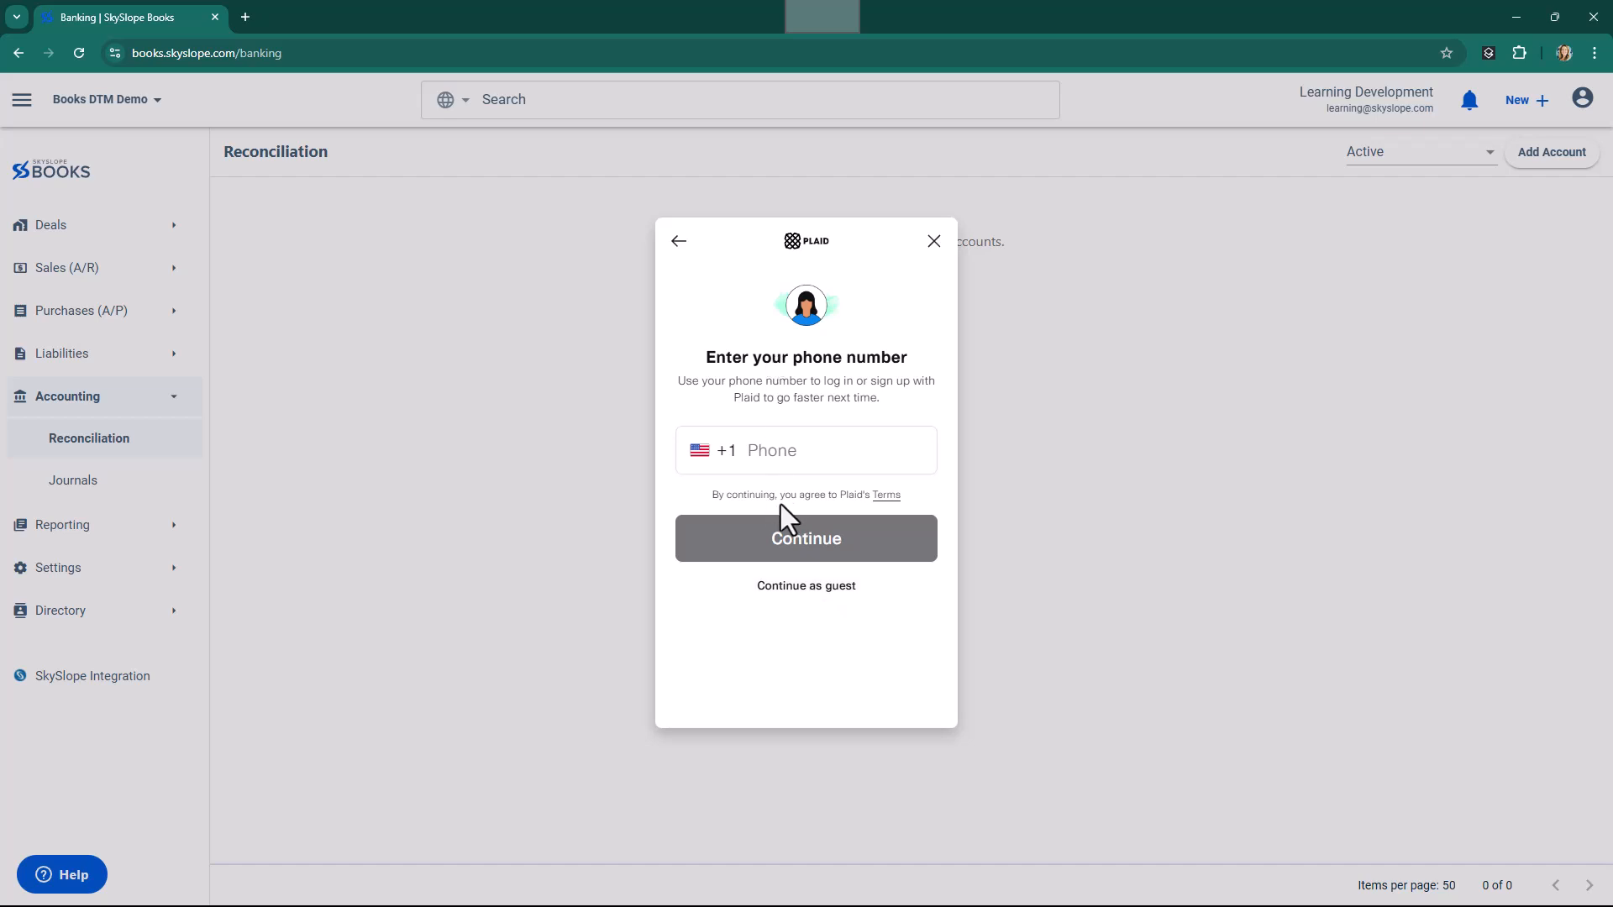
pyautogui.click(814, 592)
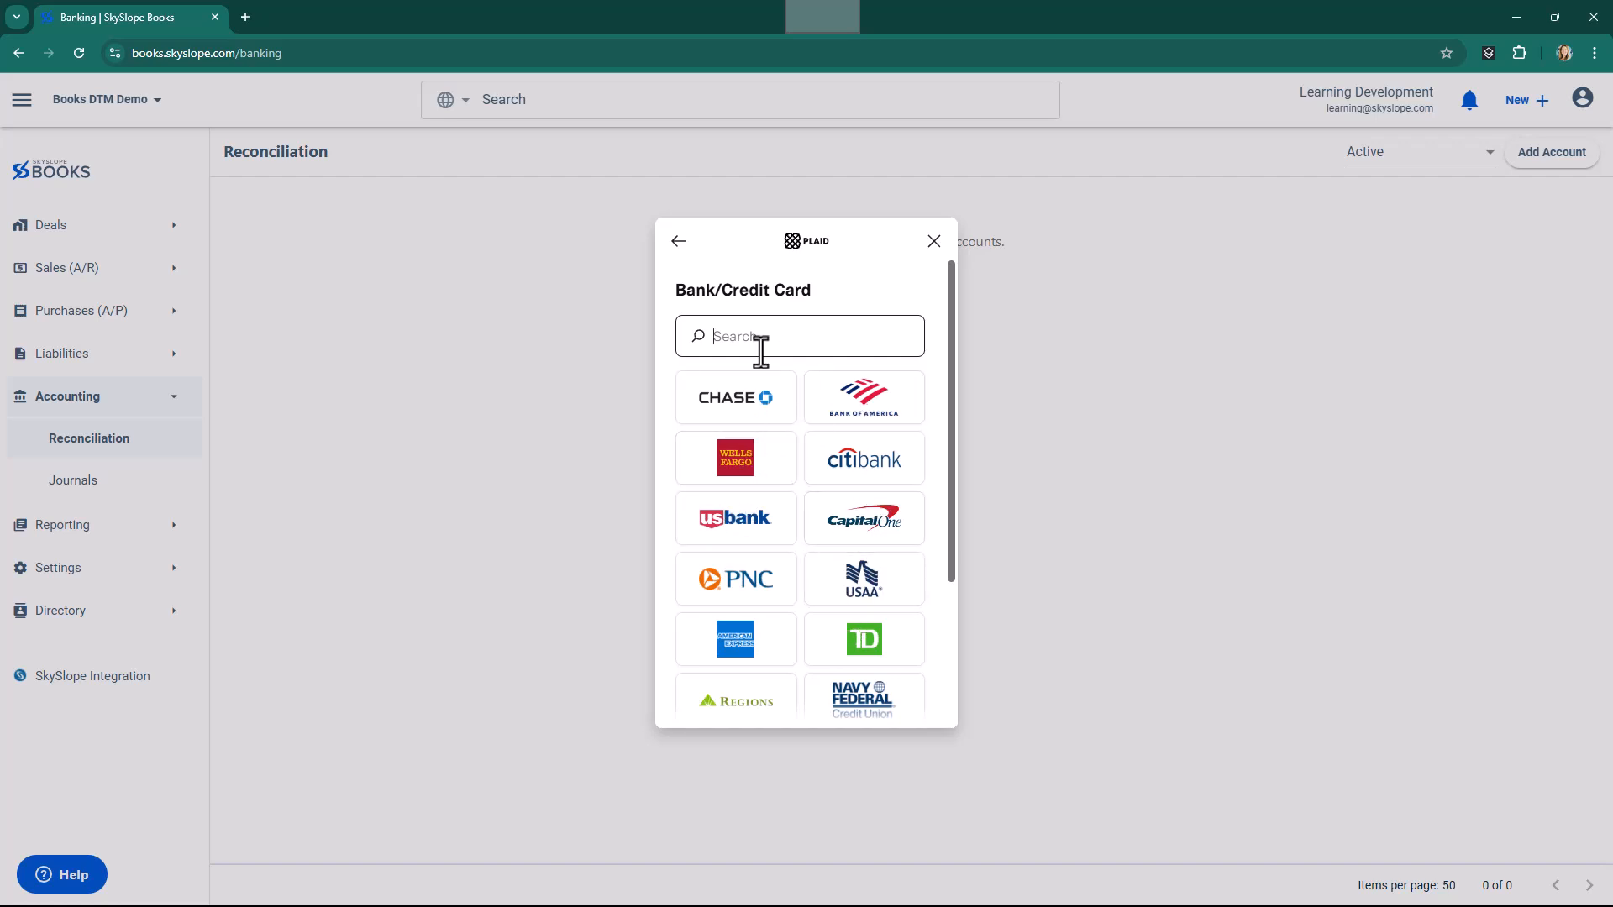
# Choose Bank of America as the institution to connect and exit the Plaid connection without logging in
pyautogui.scroll(-3, 782, 487)
pyautogui.scroll(3, 866, 420)
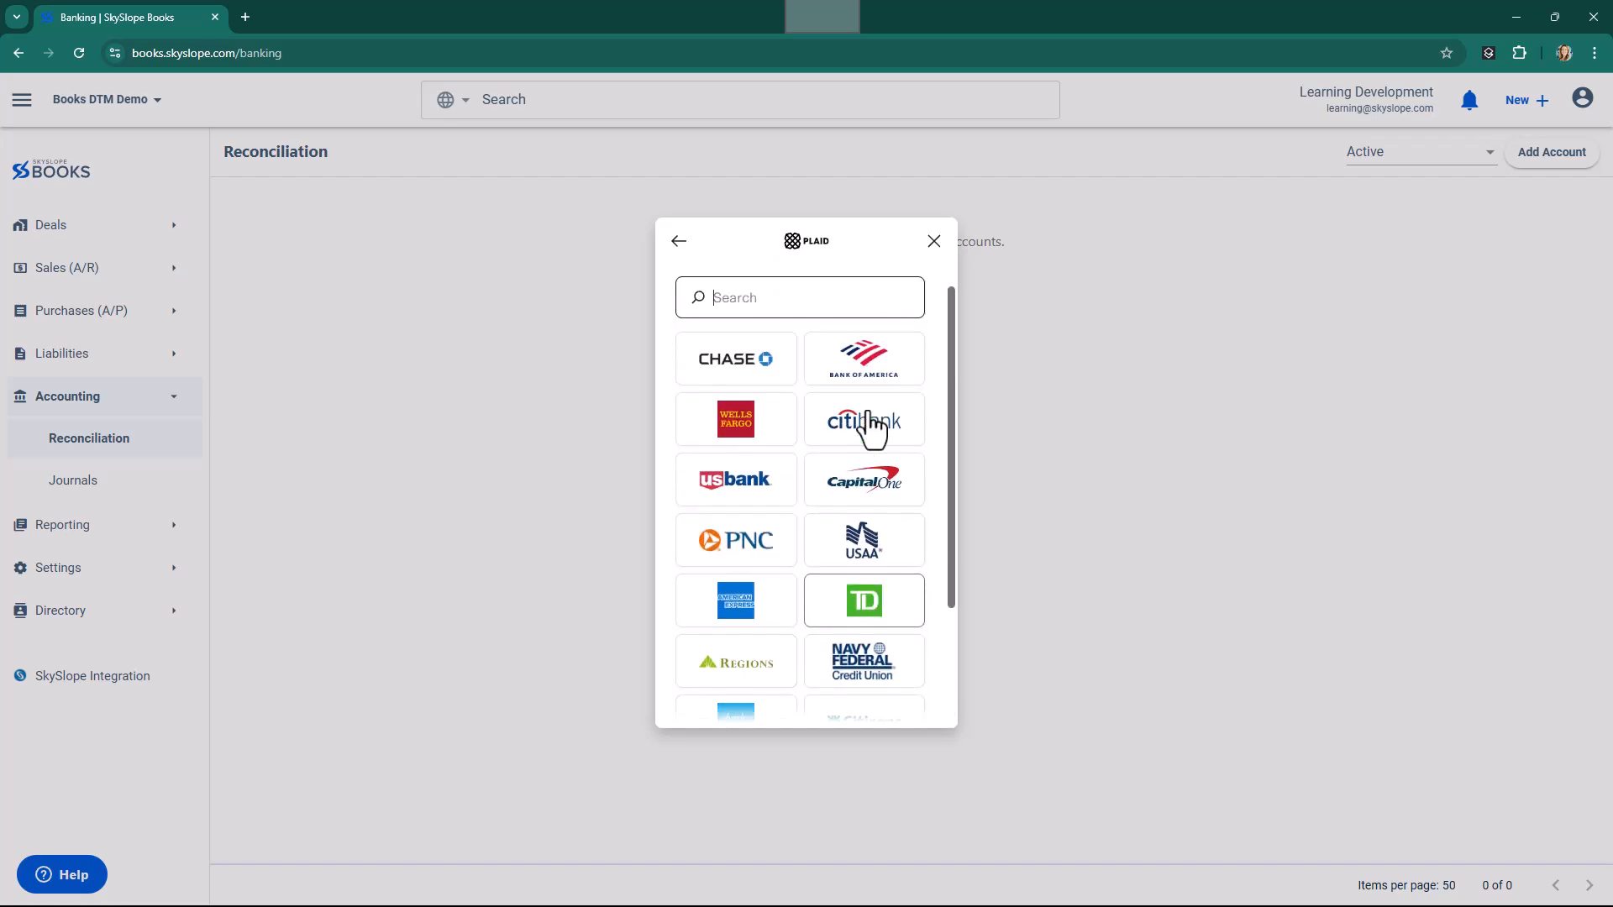
pyautogui.click(873, 375)
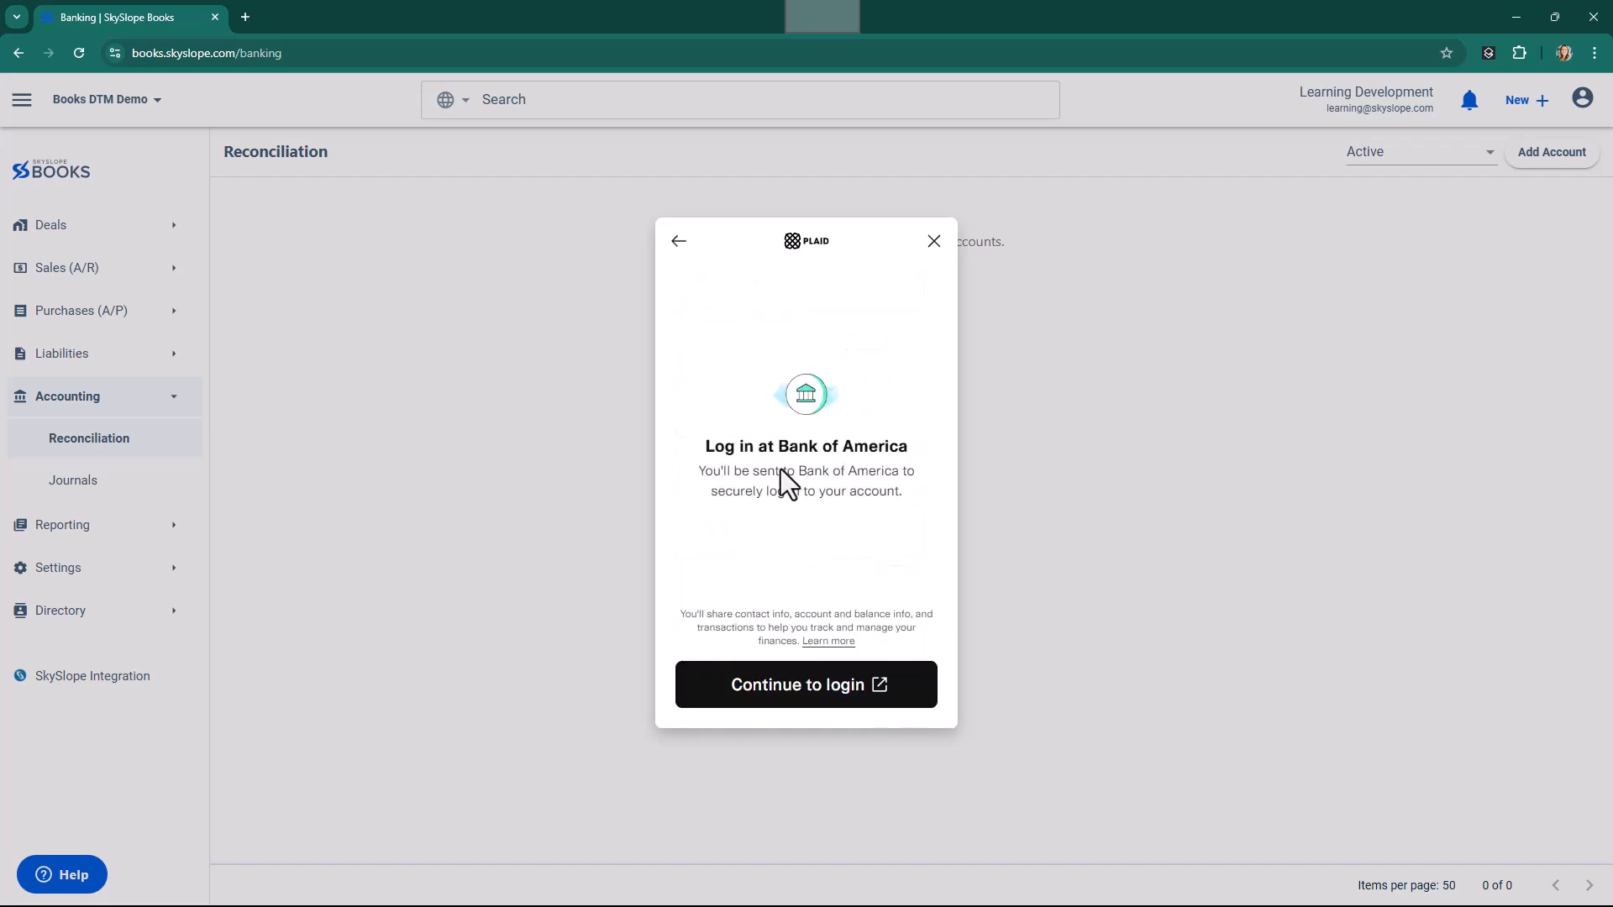
pyautogui.click(935, 247)
pyautogui.click(831, 640)
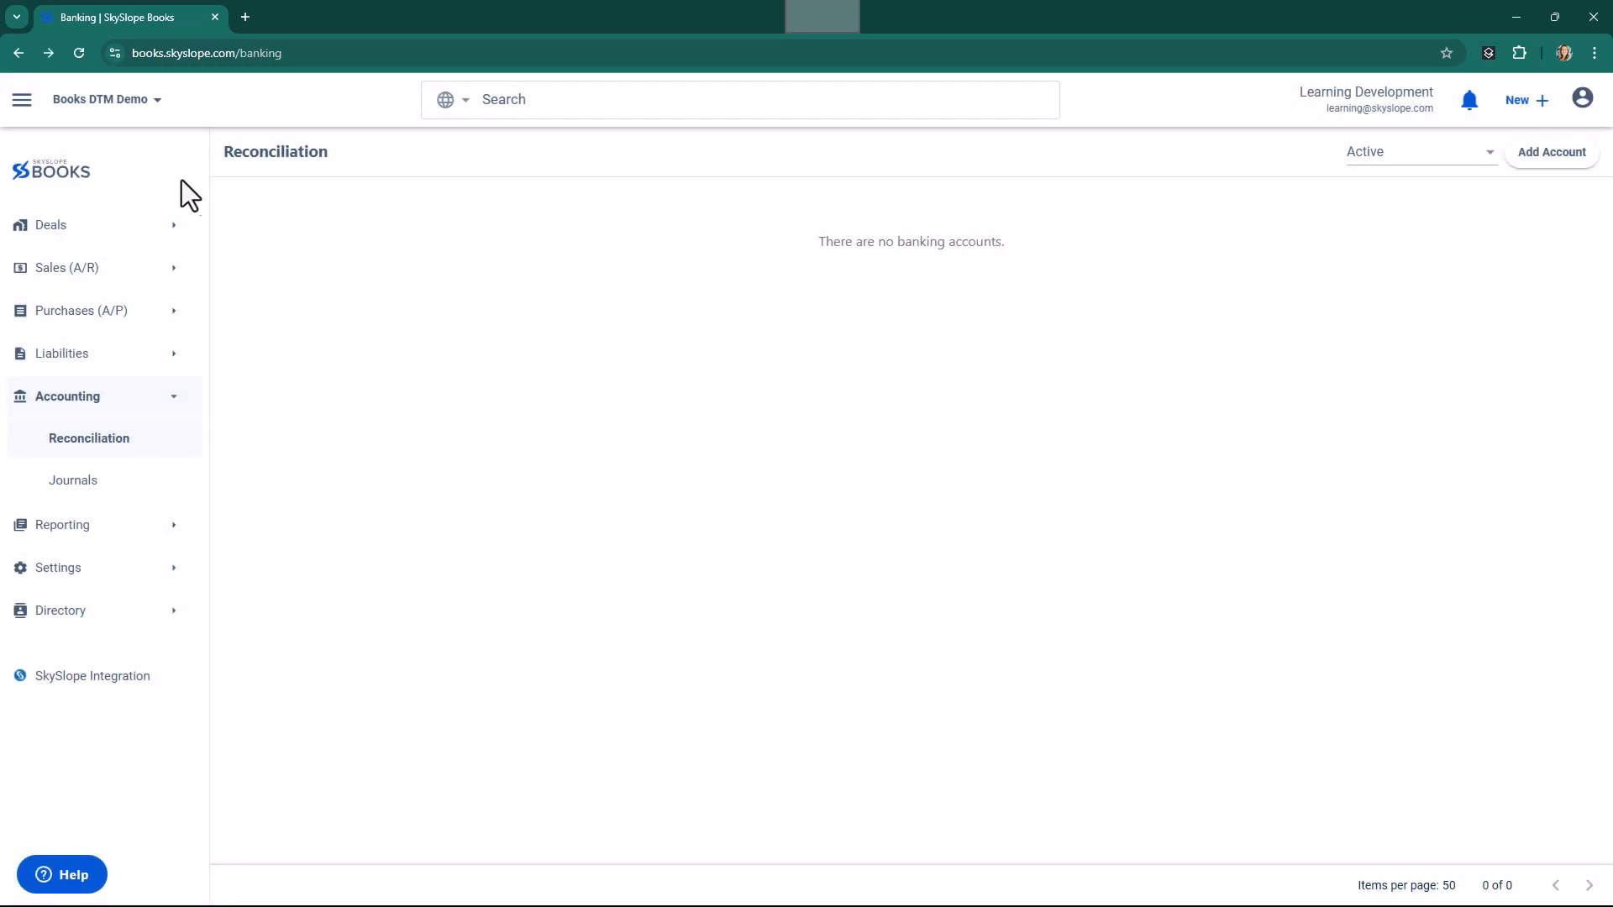
# Switch to the Axe Cap Realty company, open its Reconciliation accounts and check the options for adding an account
pyautogui.click(154, 102)
pyautogui.click(126, 158)
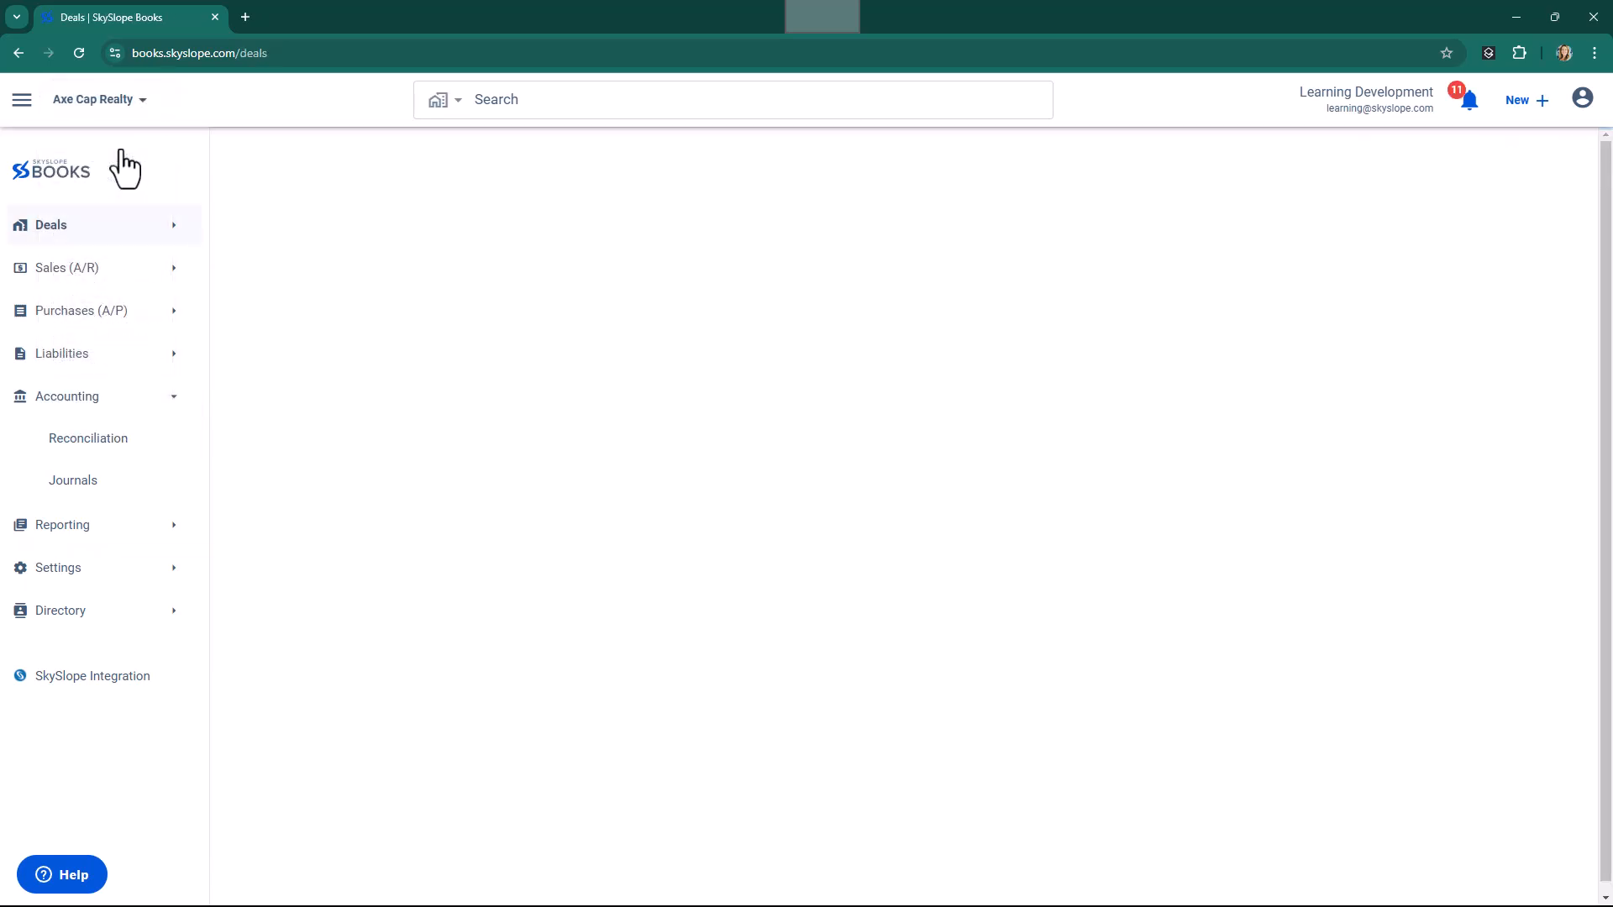
pyautogui.click(117, 443)
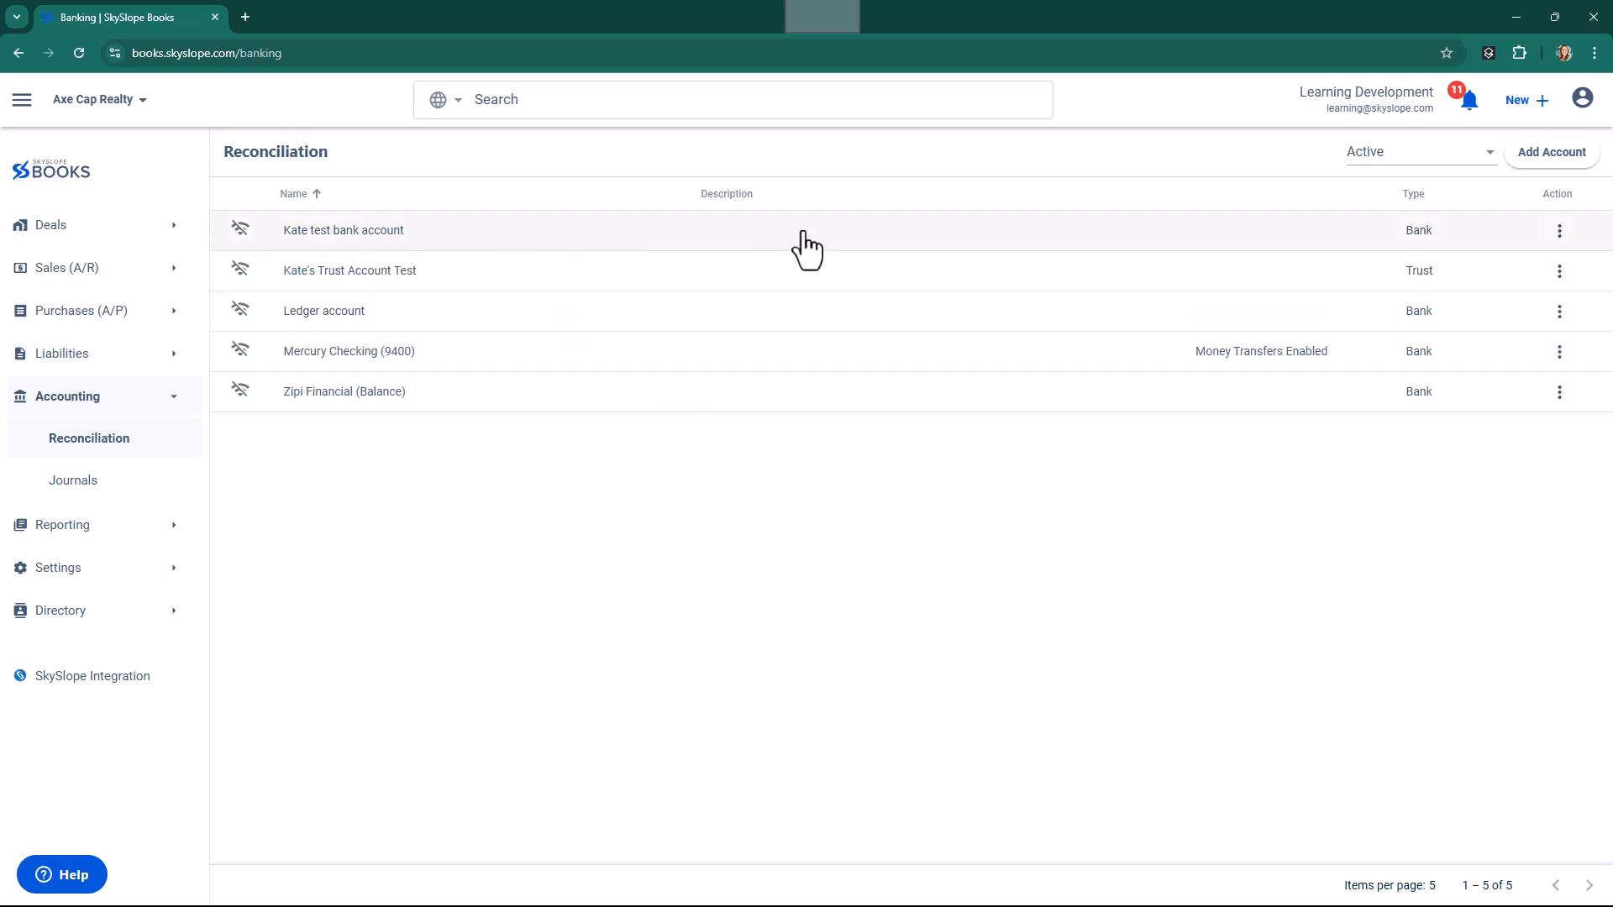
pyautogui.click(1565, 165)
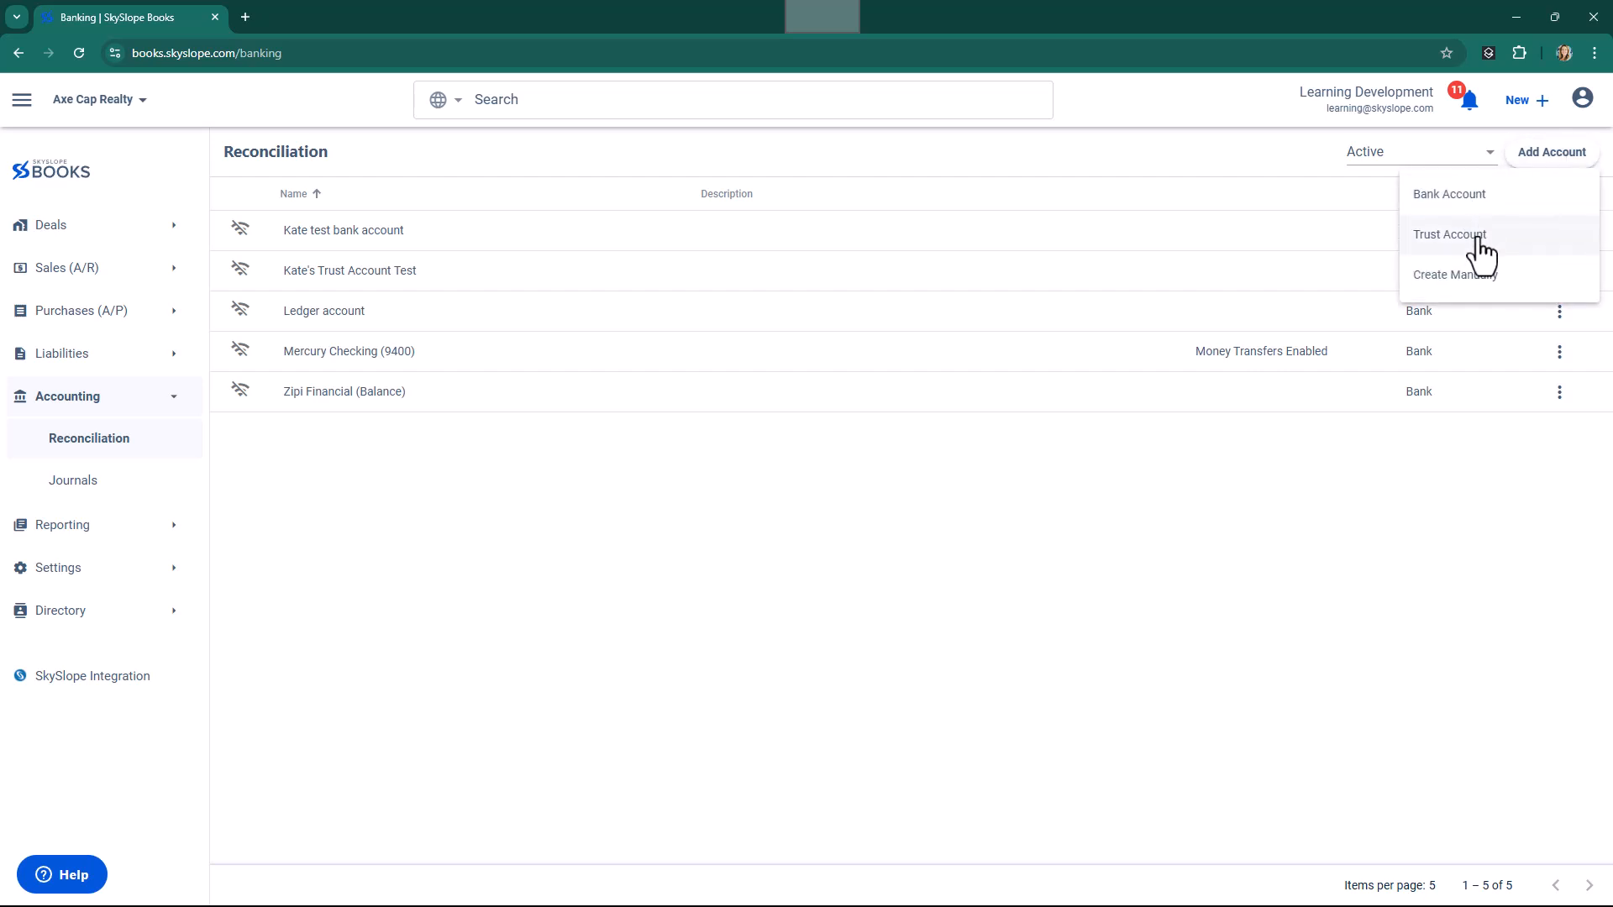
pyautogui.click(979, 556)
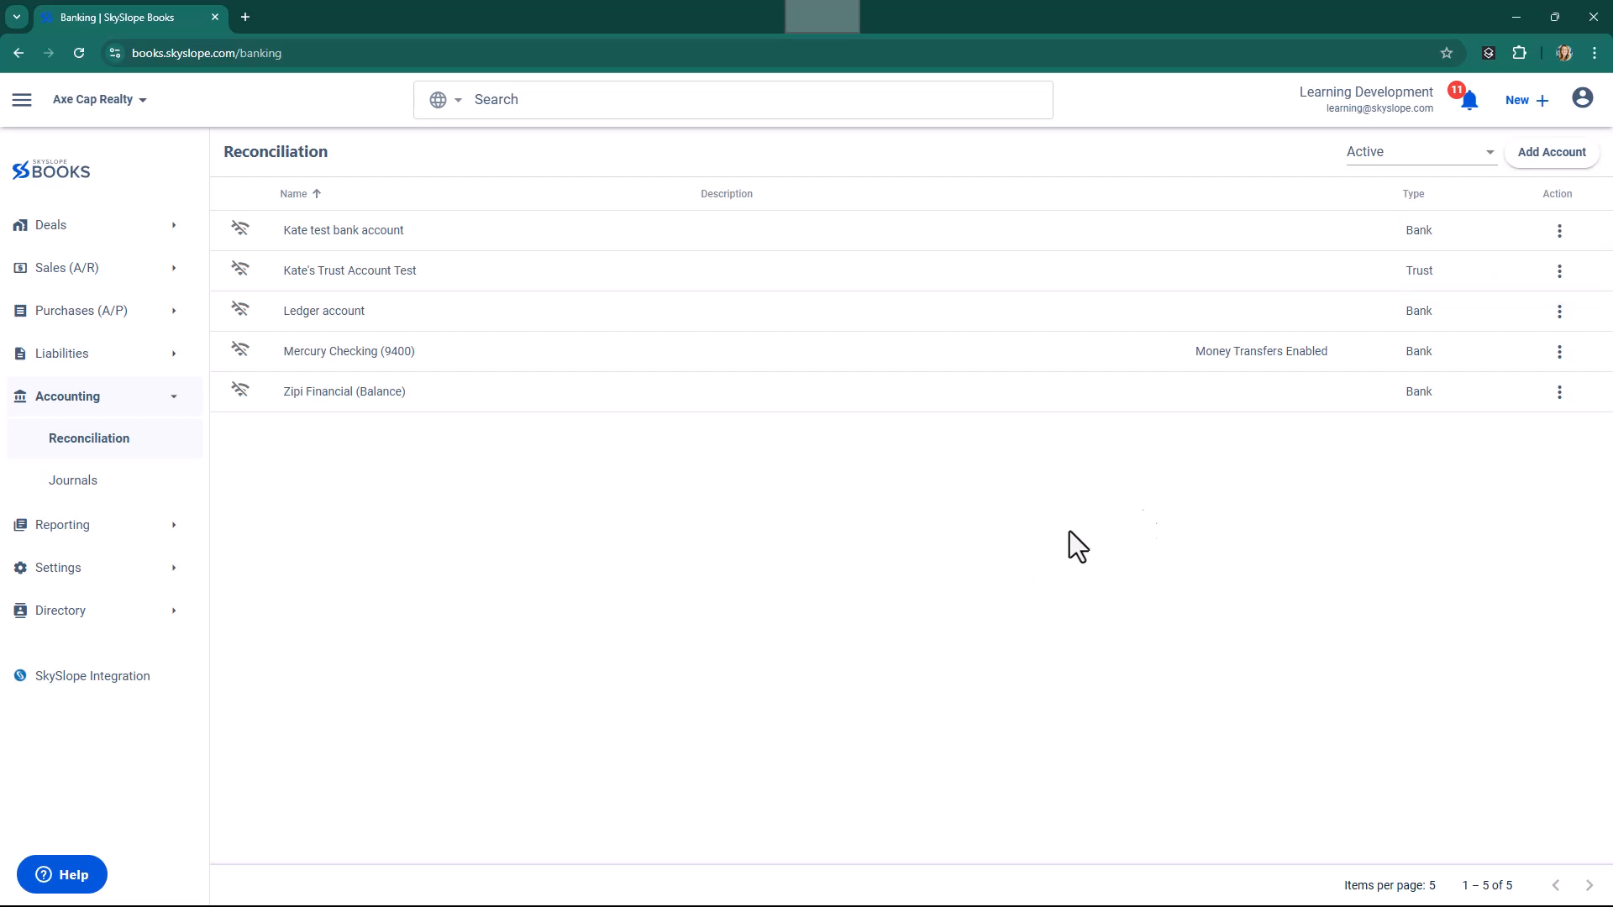
# Try starting the feed for the first listed test bank account and exit the Plaid connection
pyautogui.click(1556, 239)
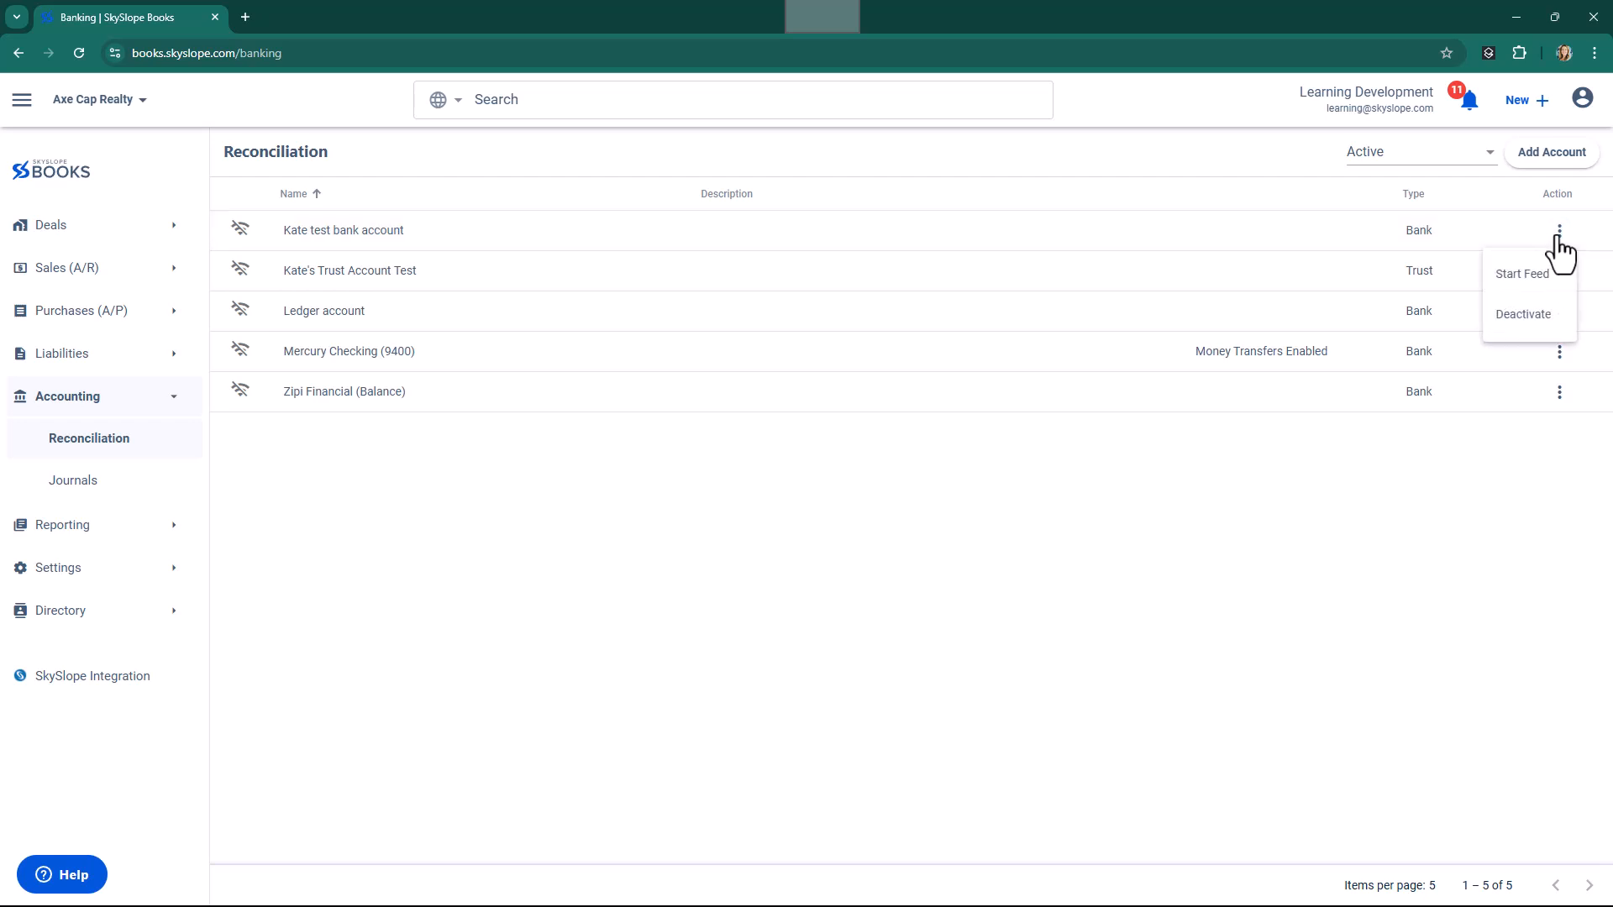
pyautogui.click(1538, 281)
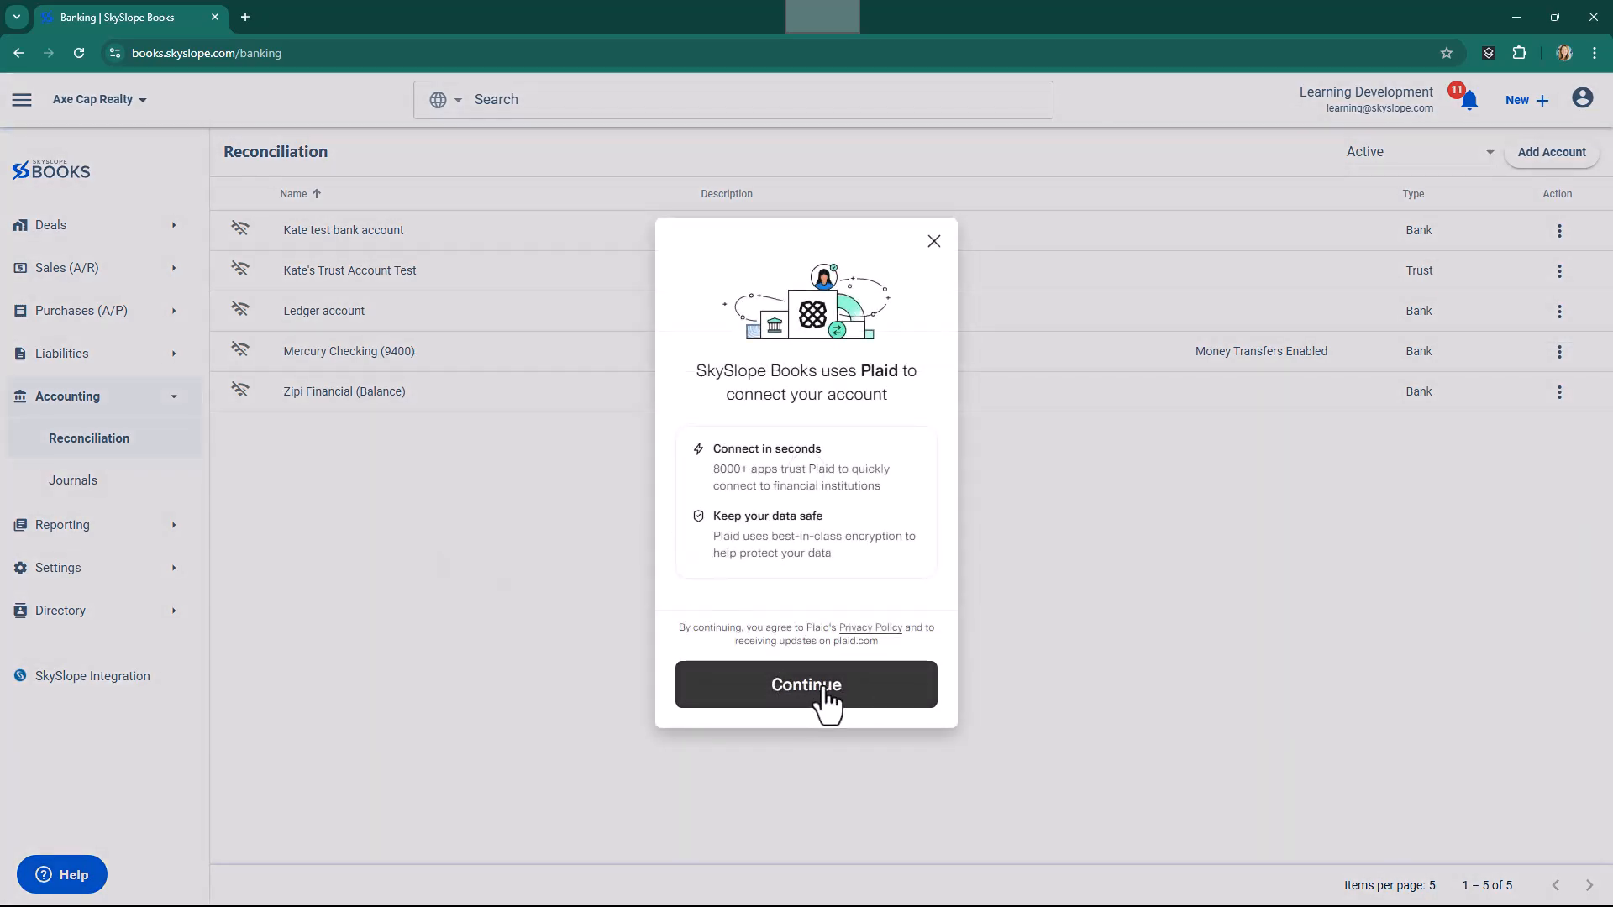
pyautogui.click(934, 242)
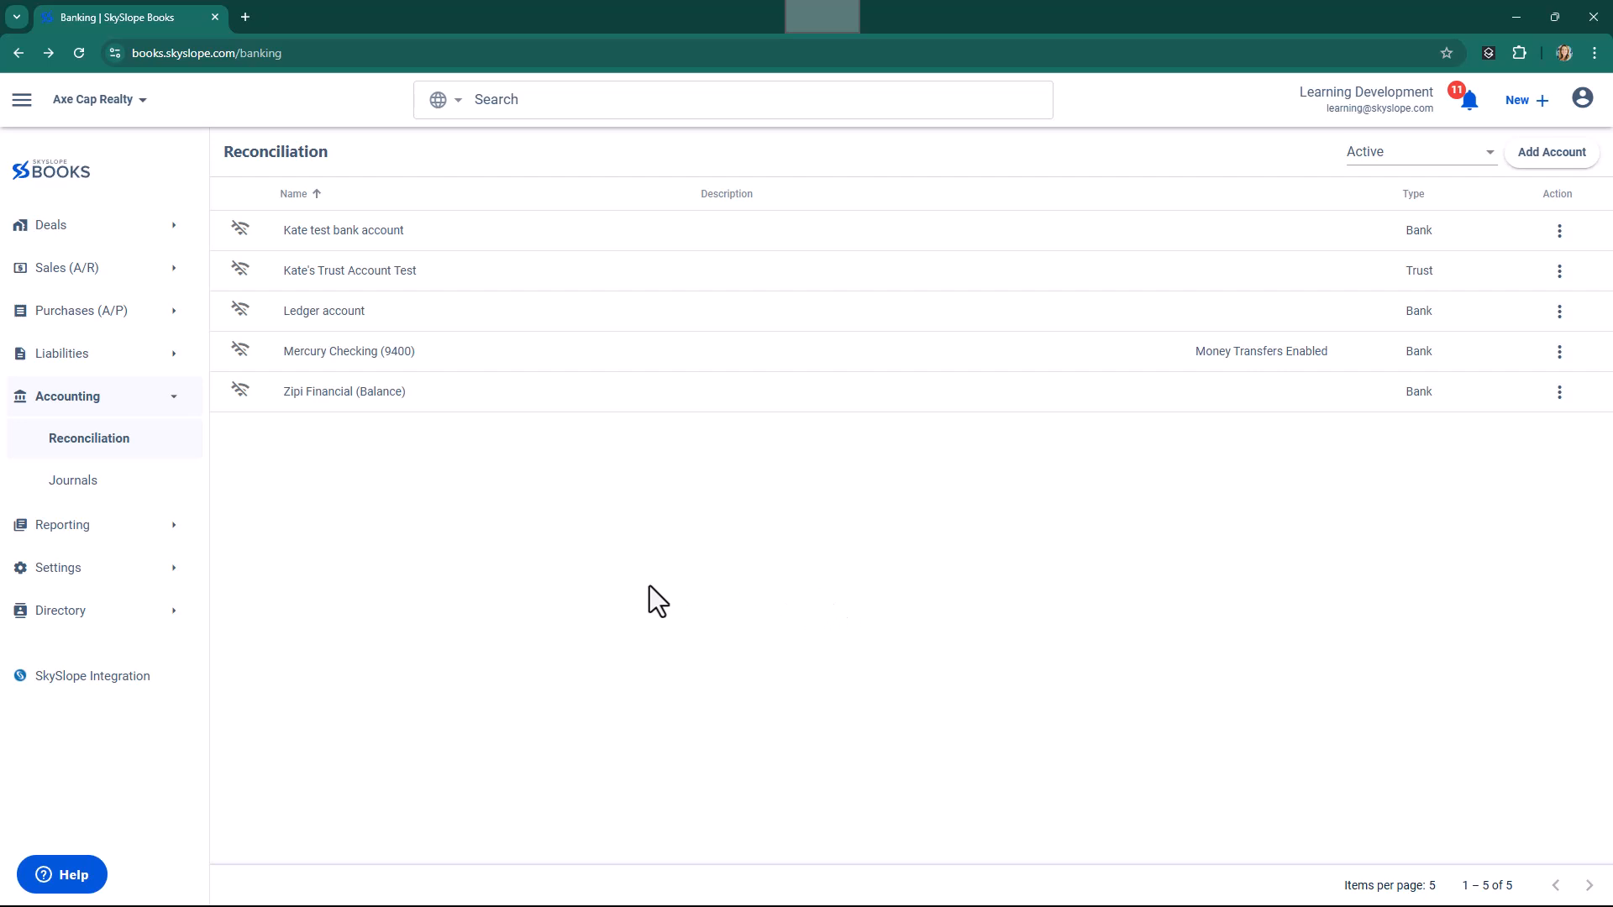
# Switch to the Sales Demo company, open its Reconciliation accounts and check the feed actions of the first Choice Financial Group account
pyautogui.click(118, 102)
pyautogui.click(107, 273)
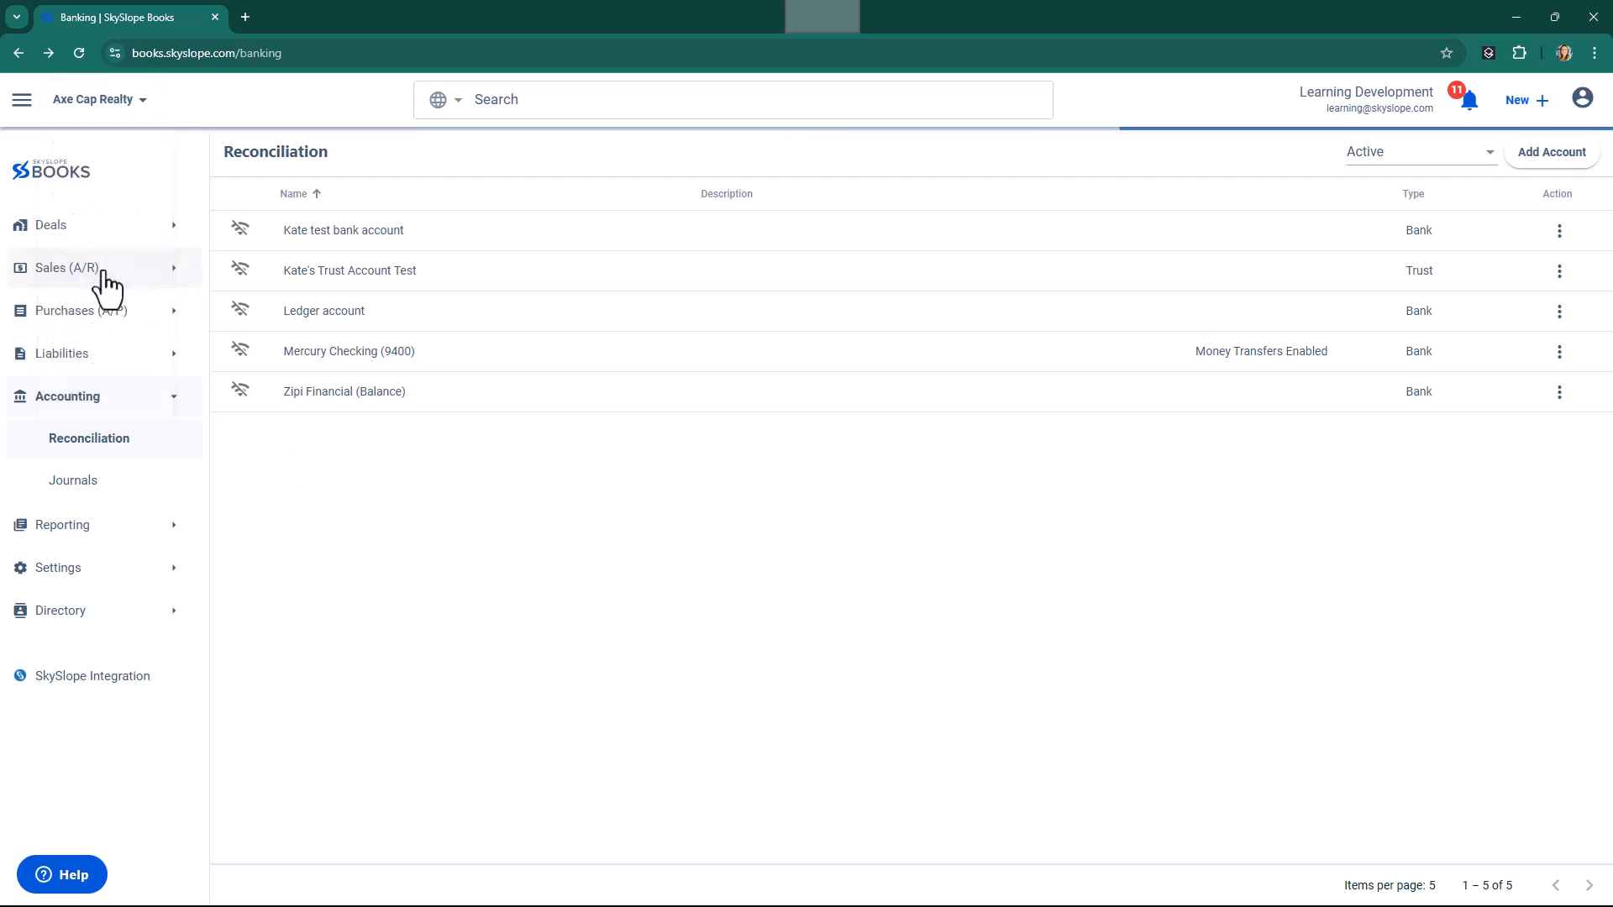
pyautogui.click(109, 460)
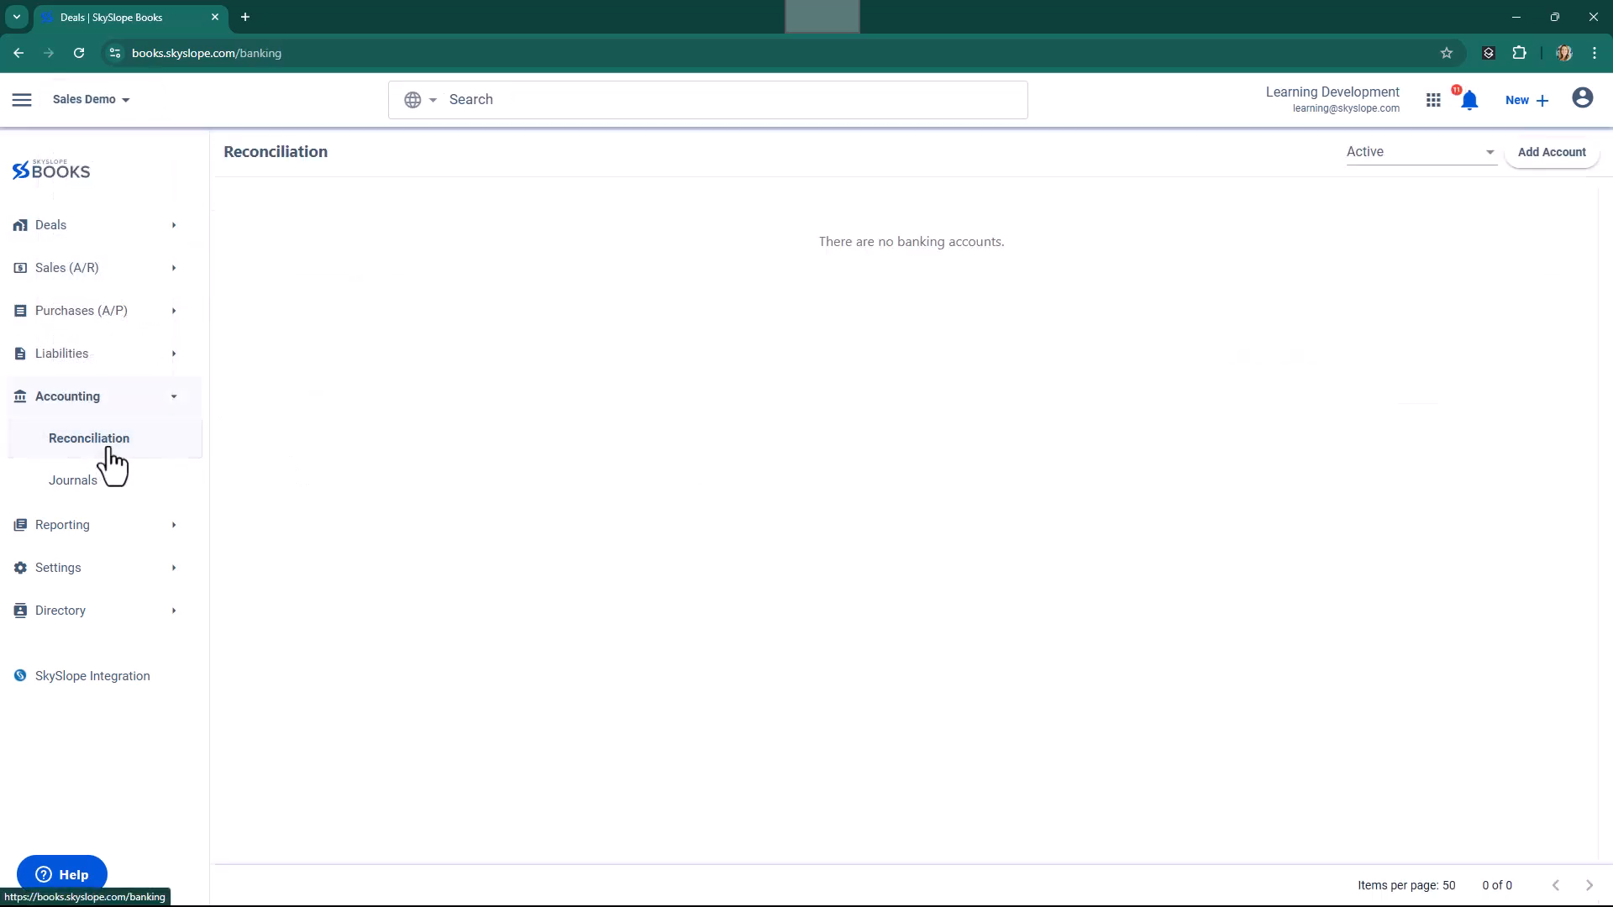
pyautogui.moveTo(242, 251)
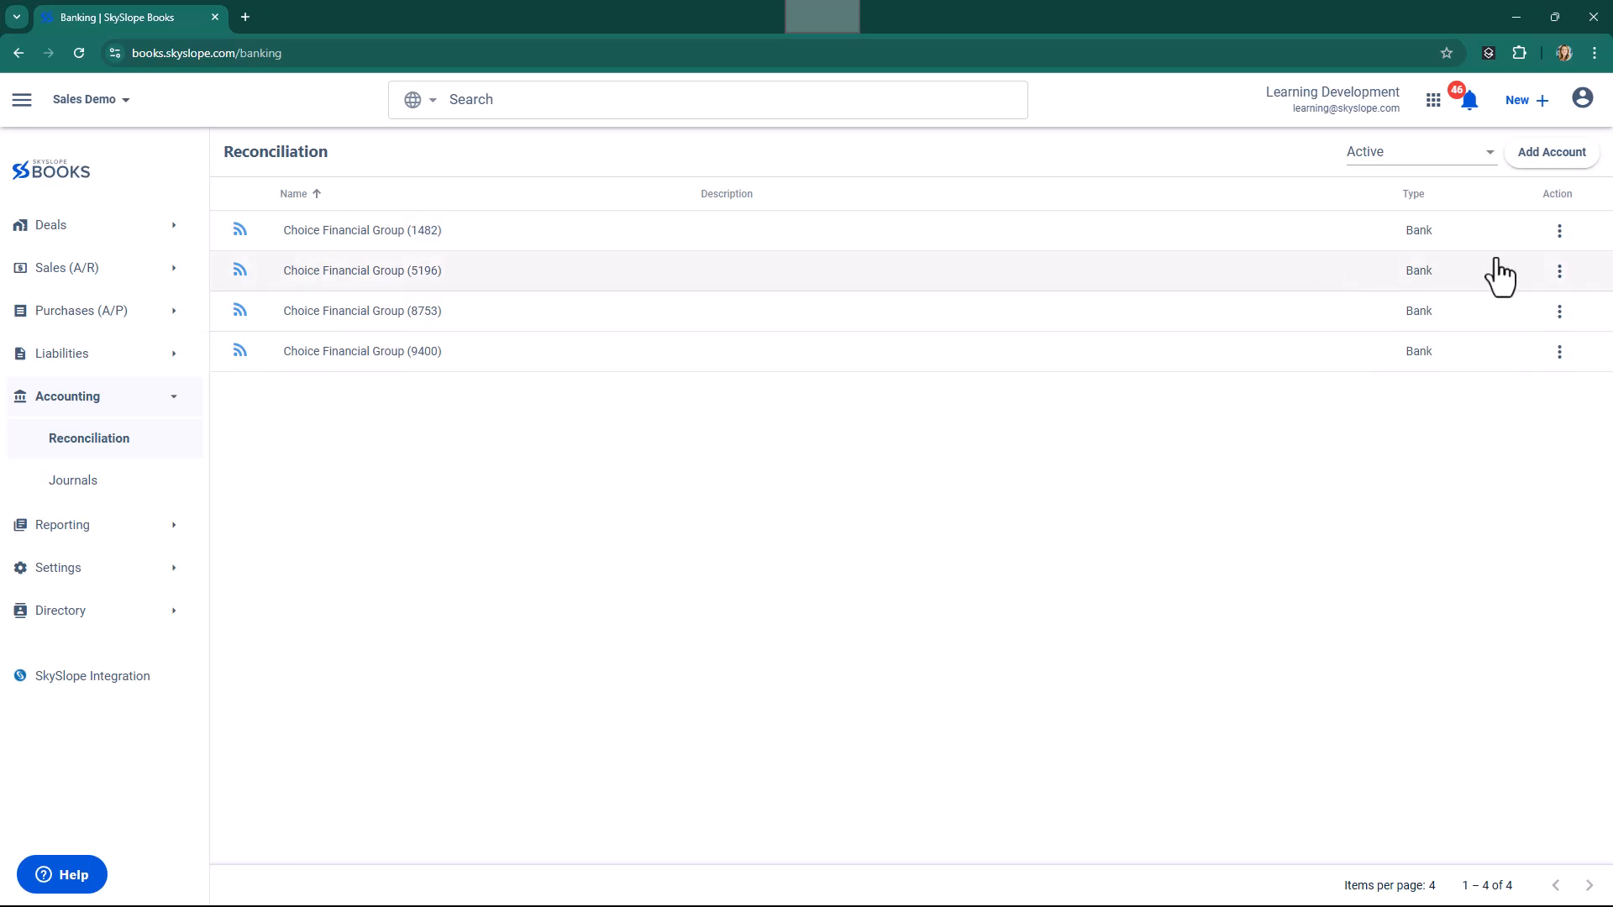
pyautogui.click(1560, 231)
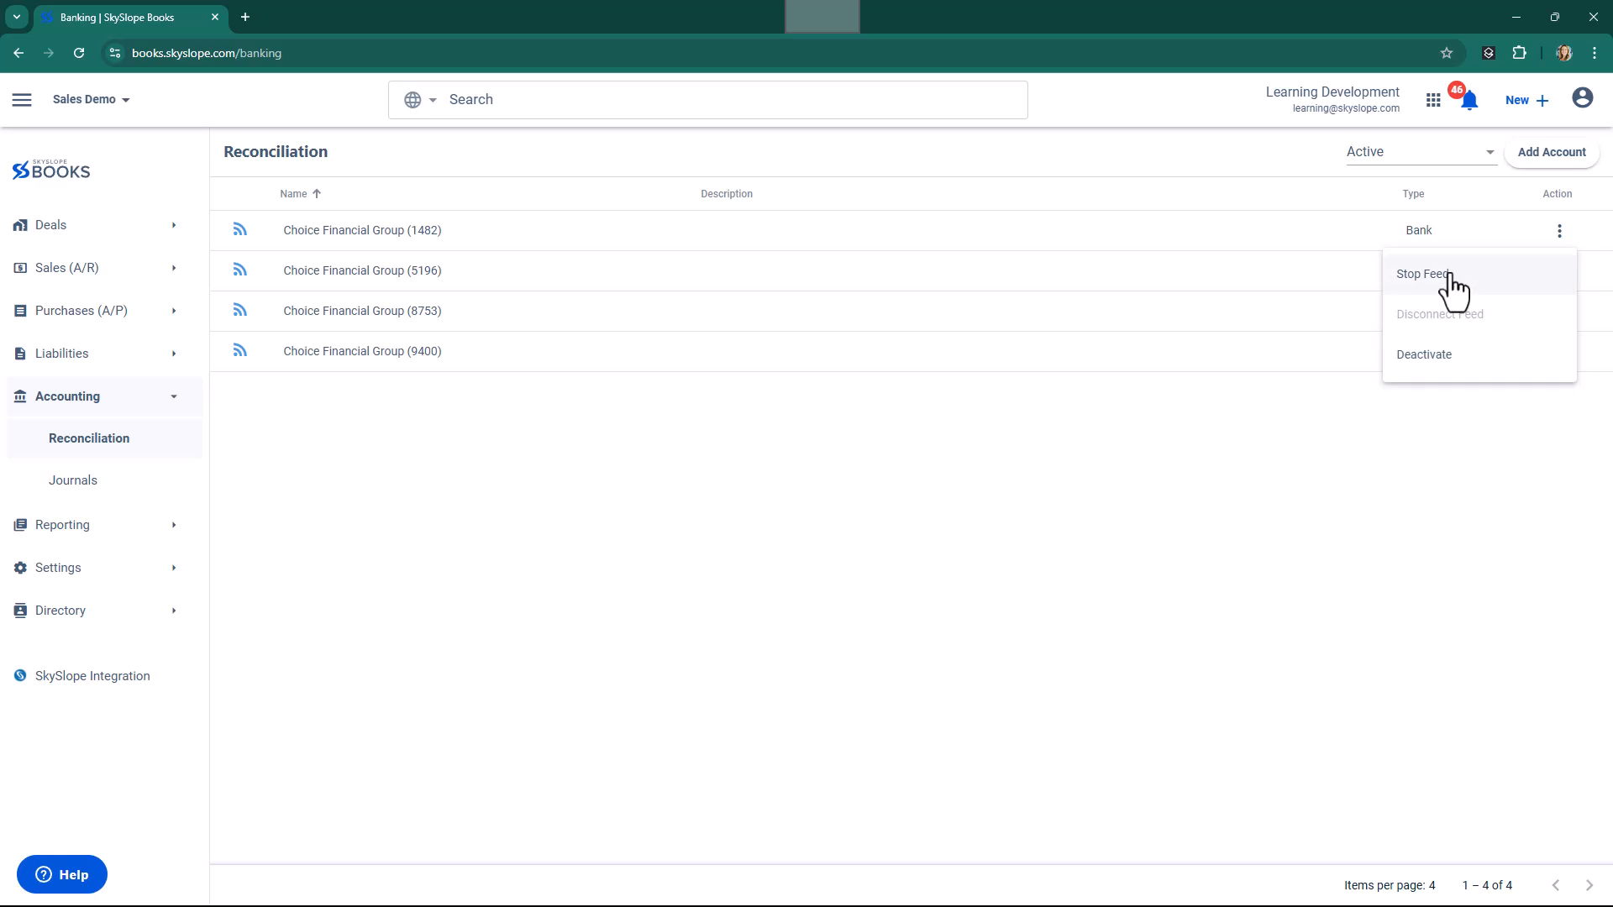
pyautogui.click(937, 507)
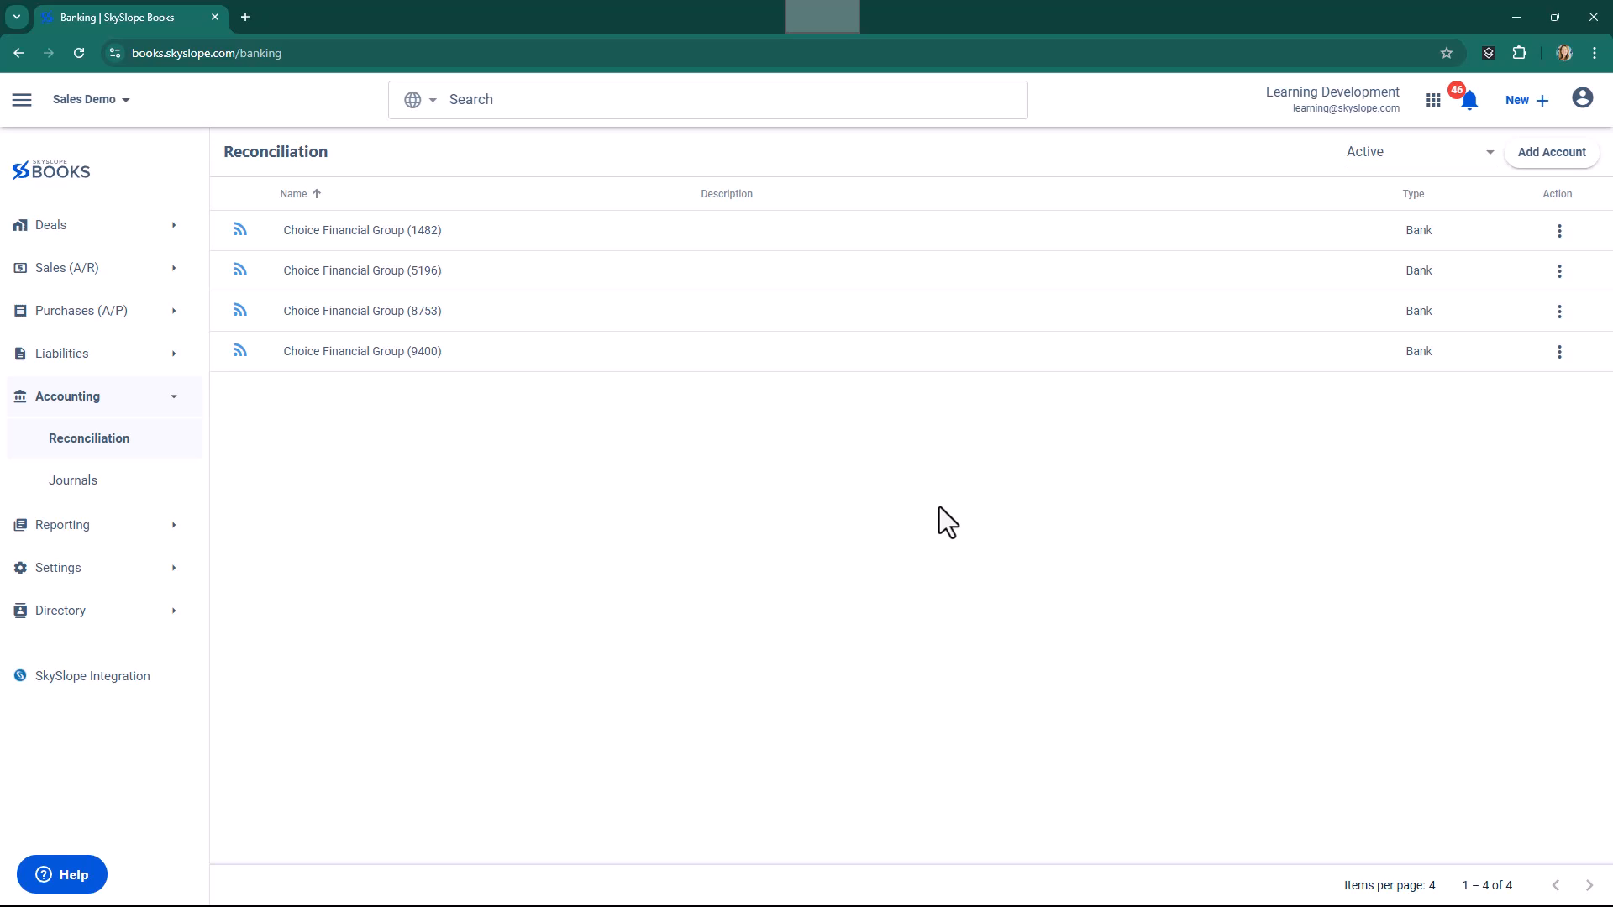
# Open the first Choice Financial Group account, try the first possible match for the Oct 2, 2024 withdrawal and cancel the matching
pyautogui.click(654, 230)
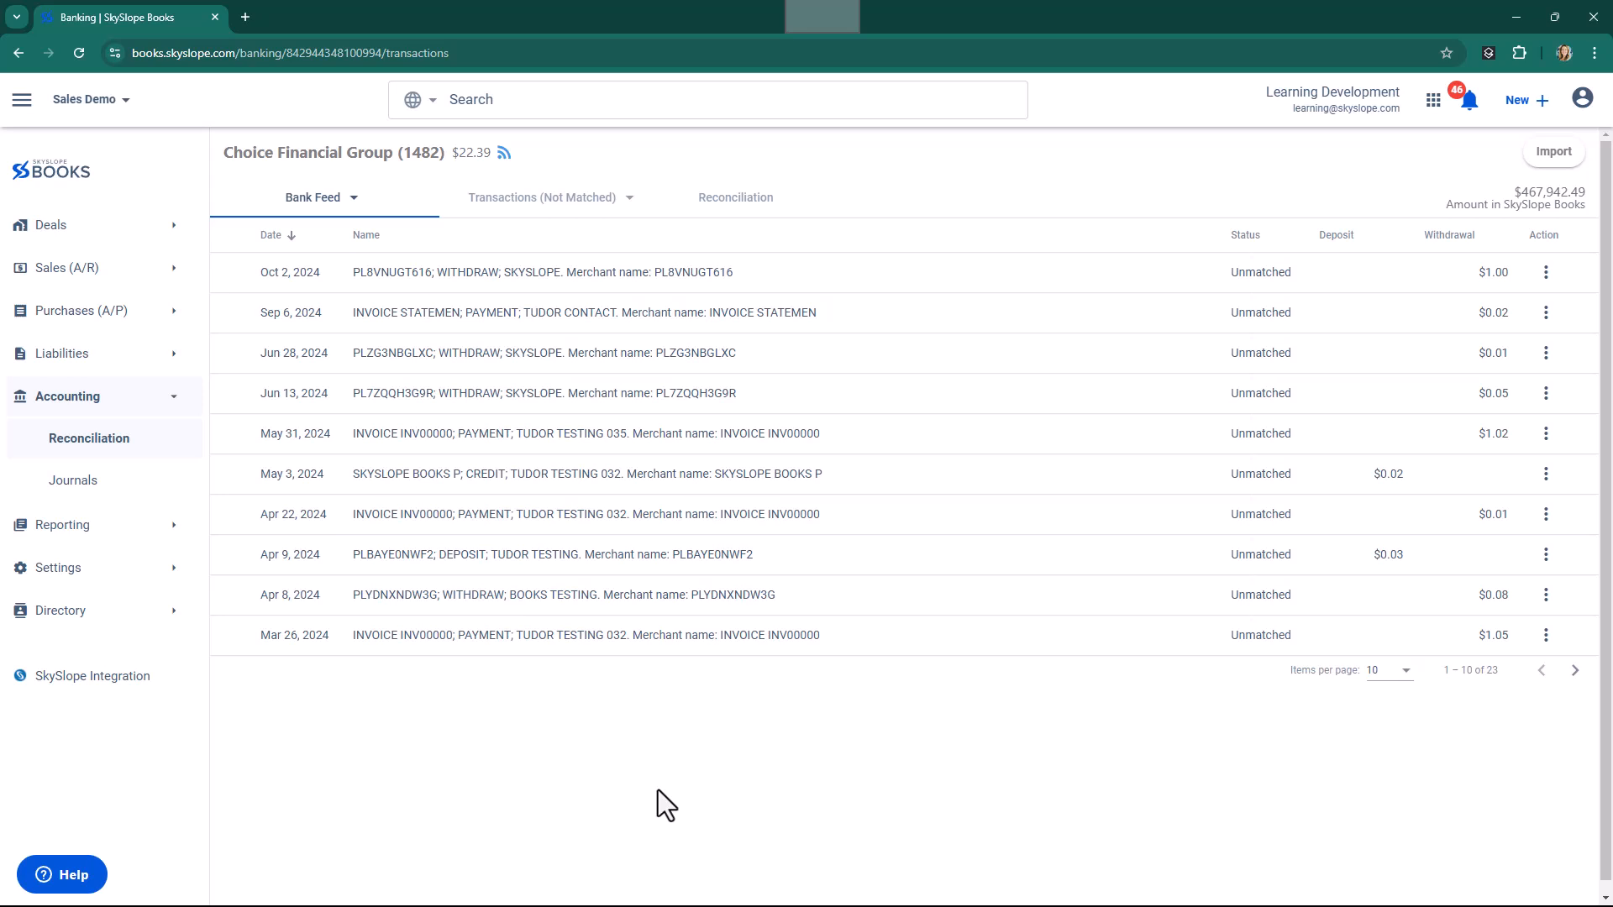
pyautogui.click(632, 282)
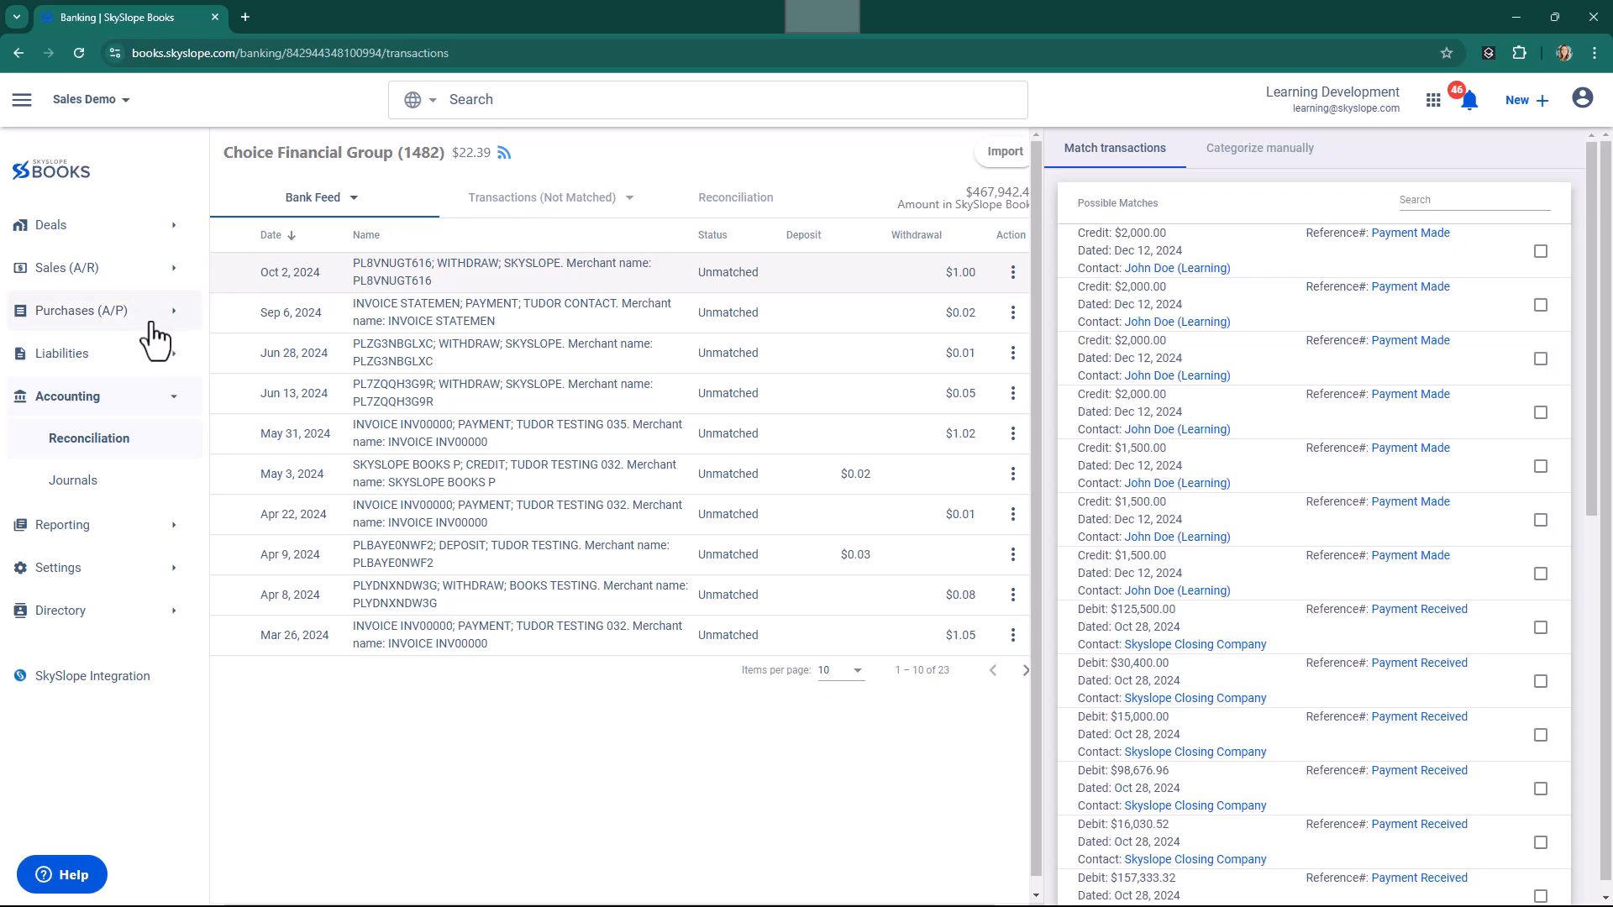
pyautogui.click(1540, 252)
pyautogui.moveTo(1601, 336); pyautogui.dragTo(1605, 739)
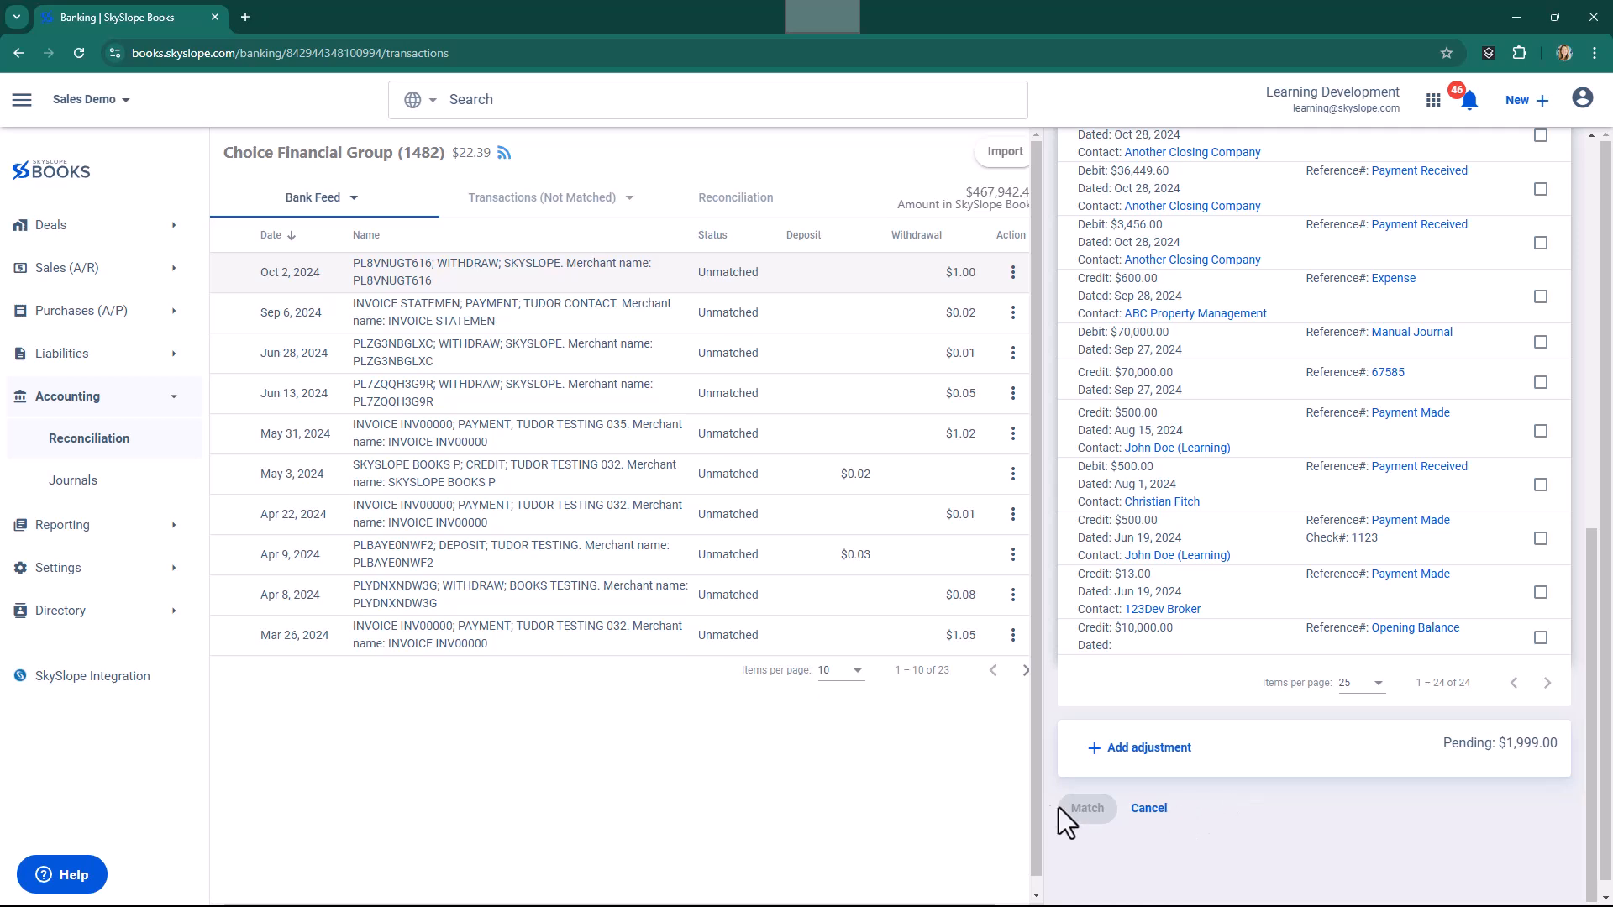
pyautogui.click(1149, 808)
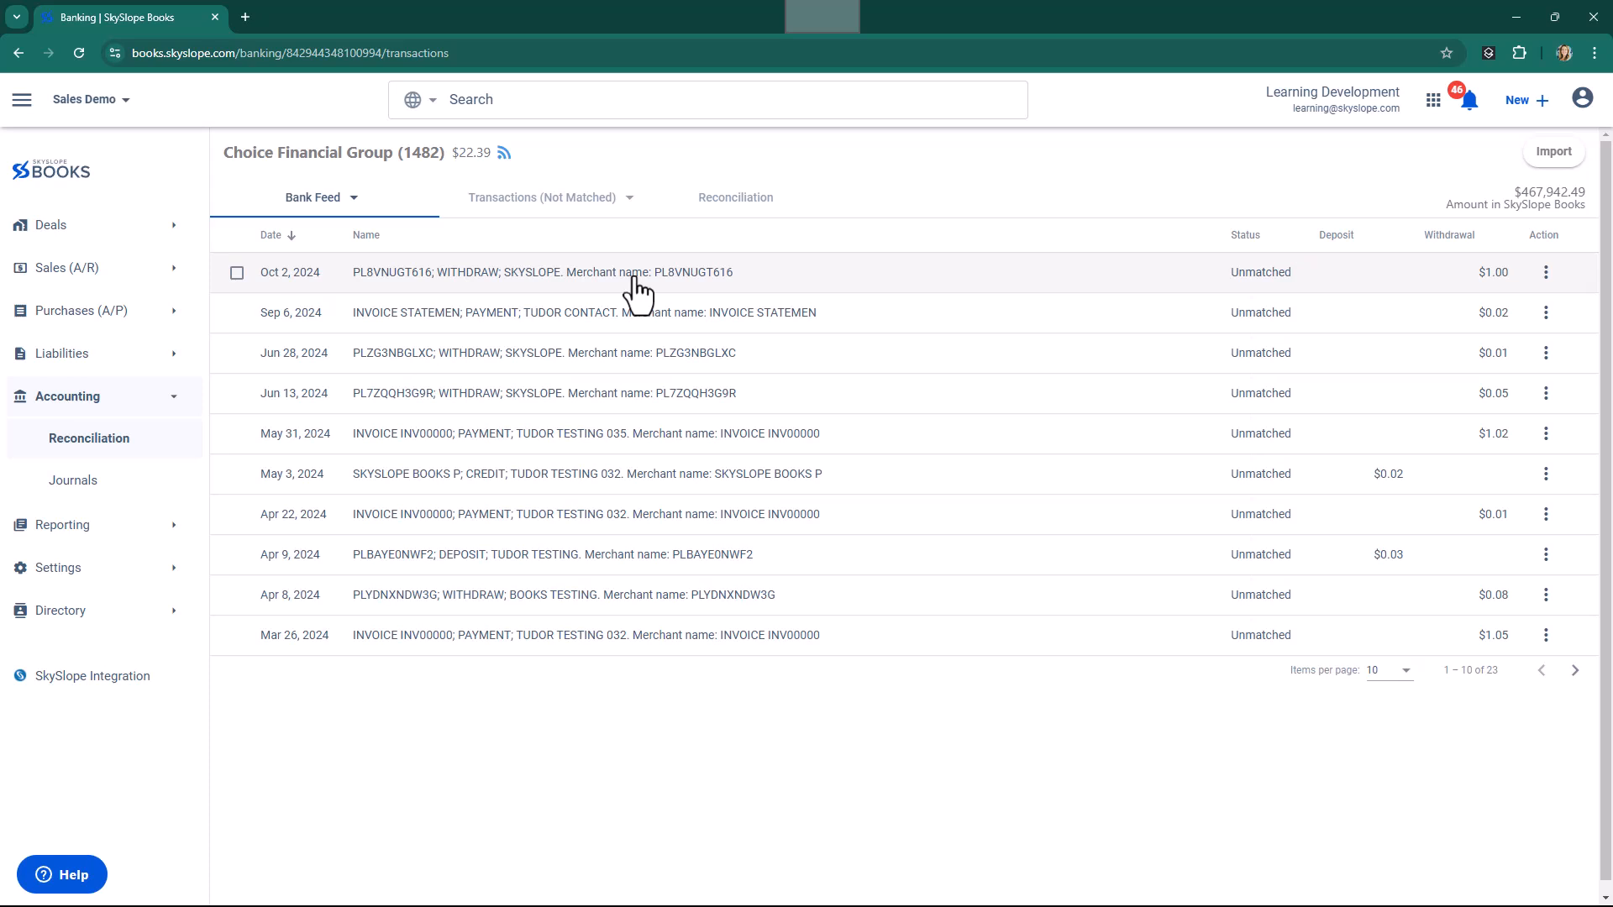
# Review the account's unmatched transactions, past reconciliations and bank feed entries
pyautogui.click(516, 201)
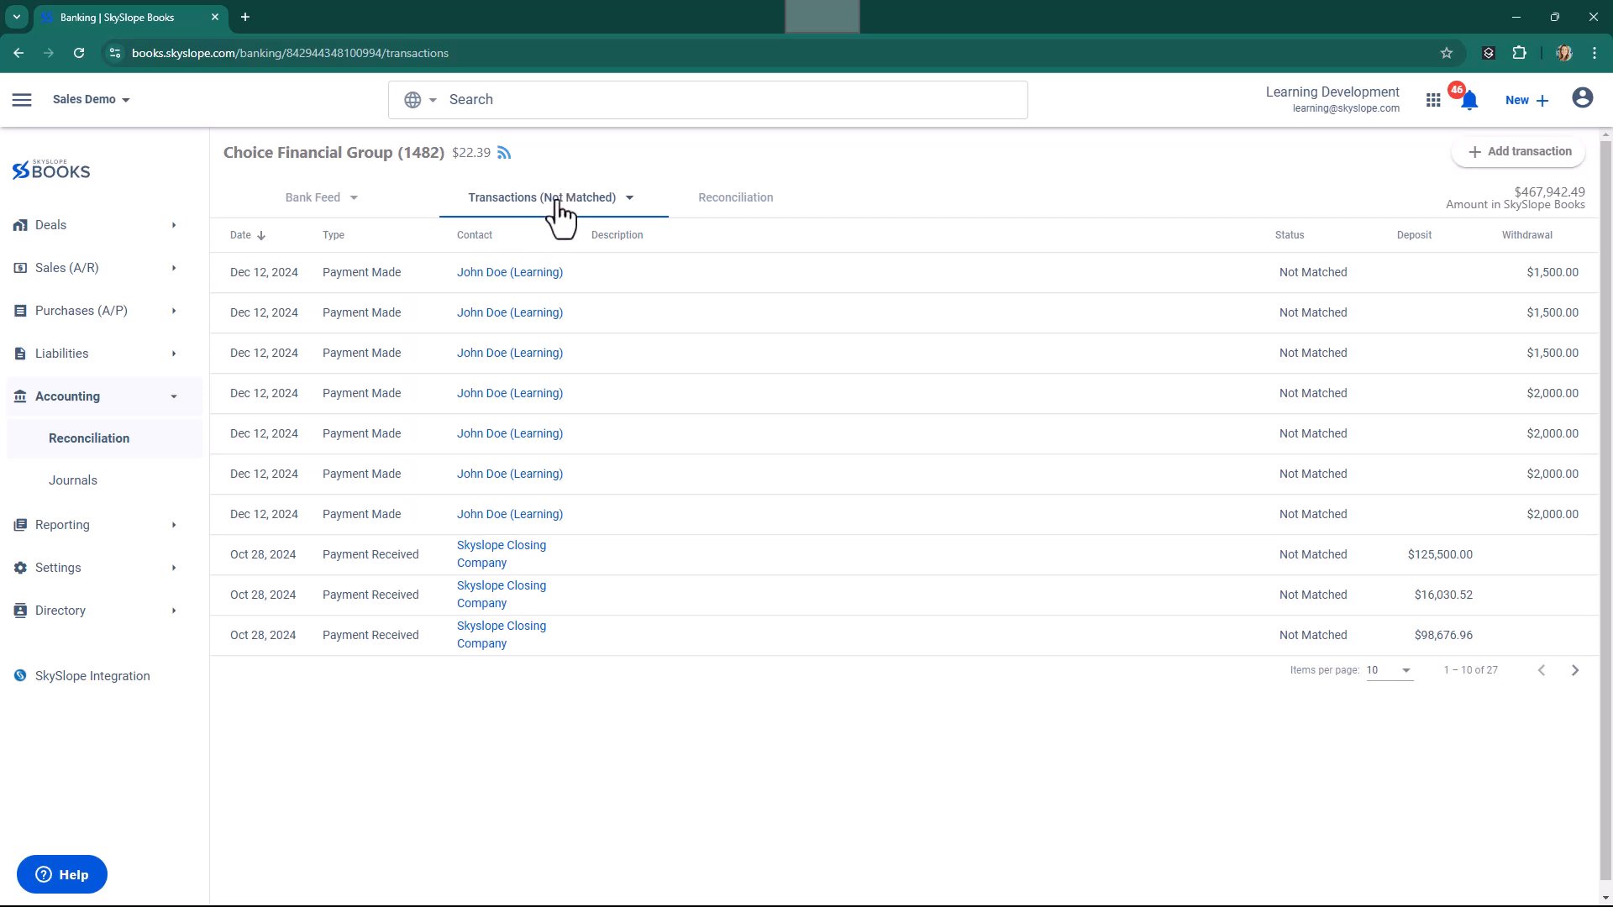
pyautogui.click(731, 202)
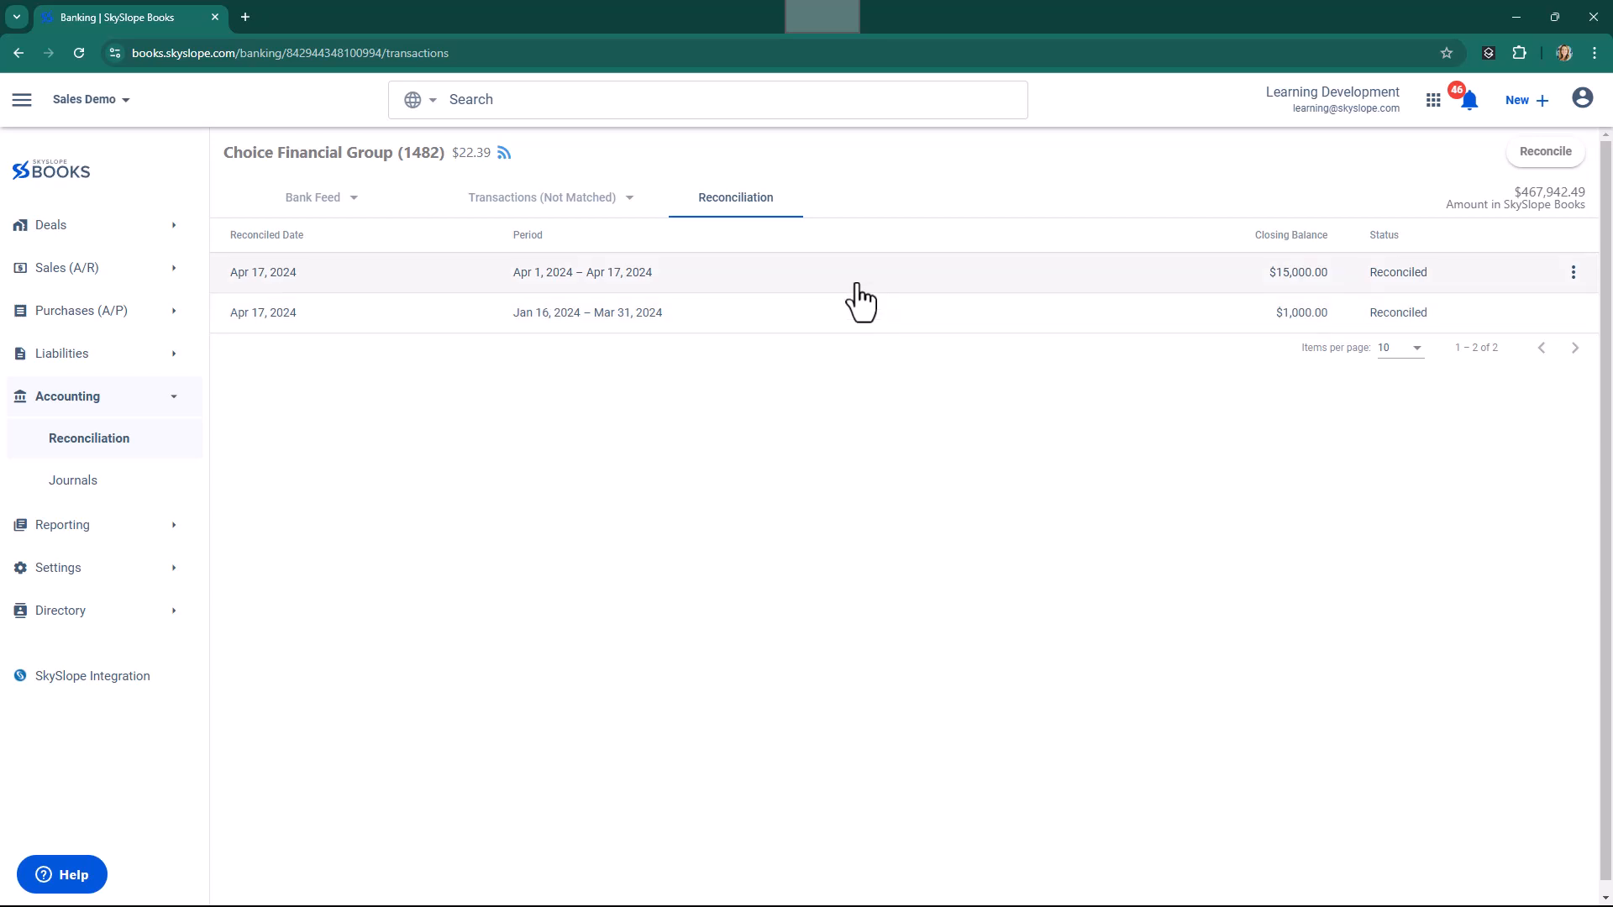
pyautogui.click(322, 202)
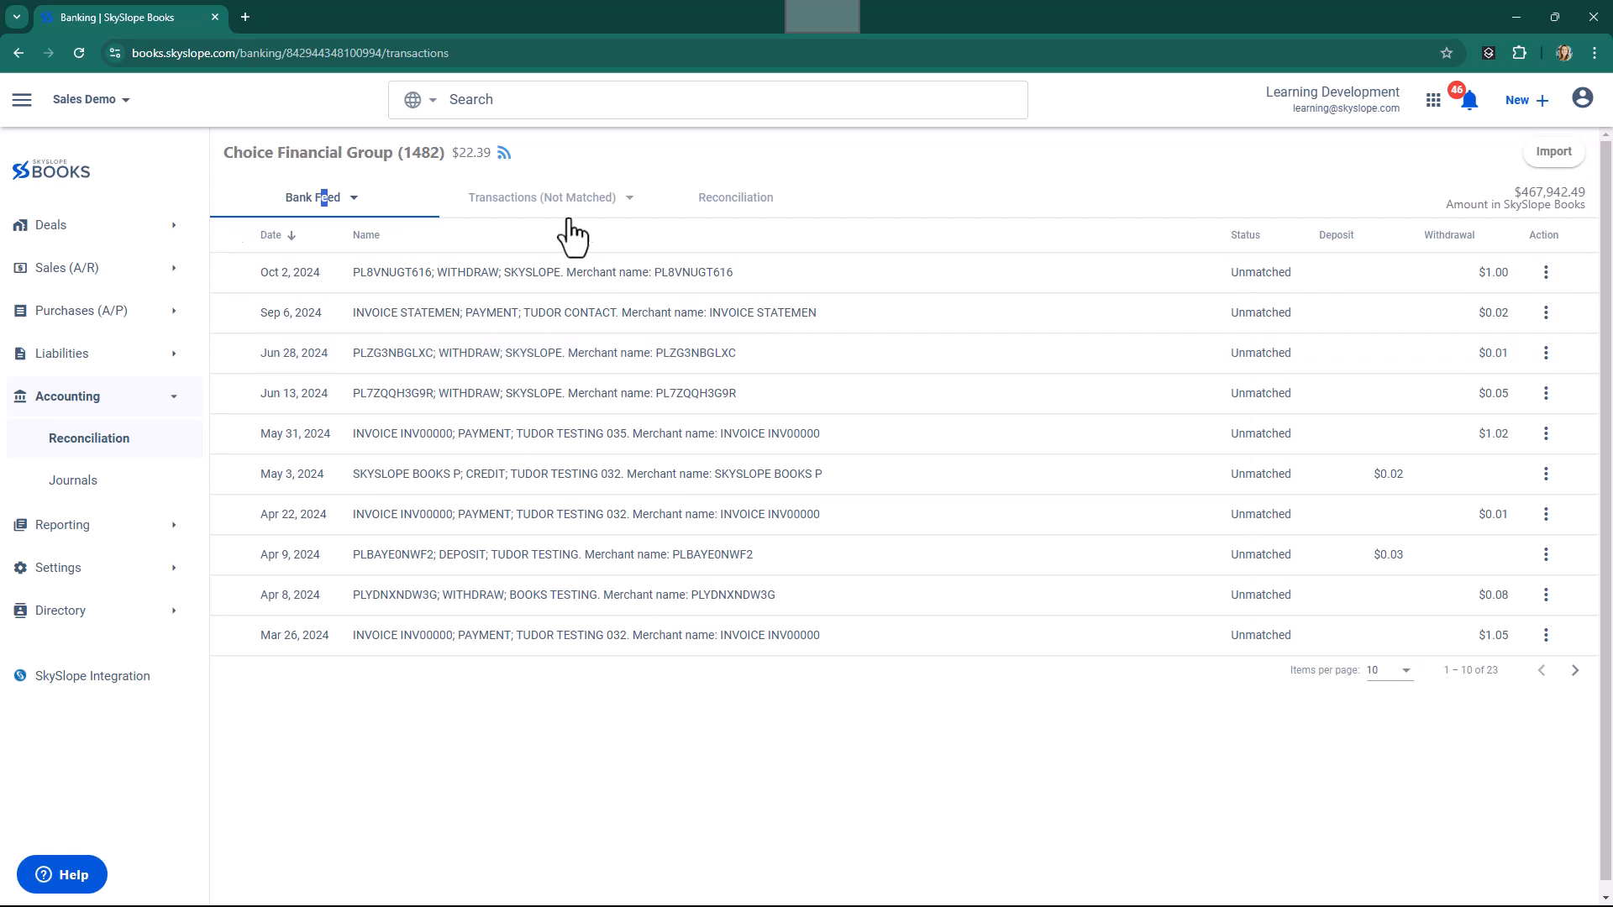
pyautogui.click(750, 210)
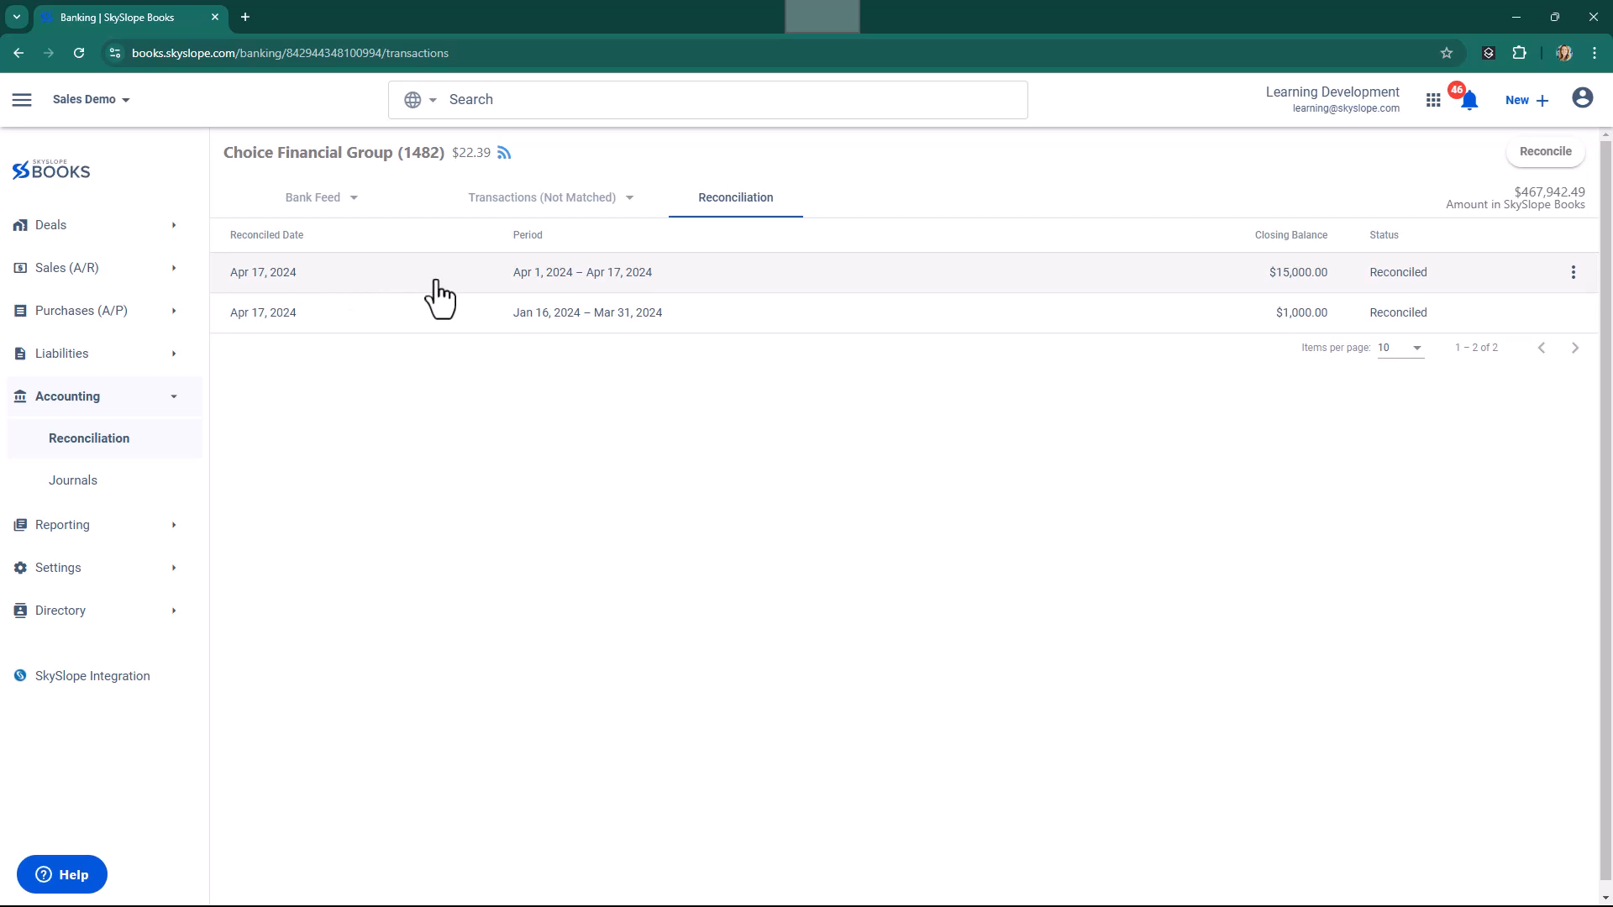
pyautogui.click(317, 206)
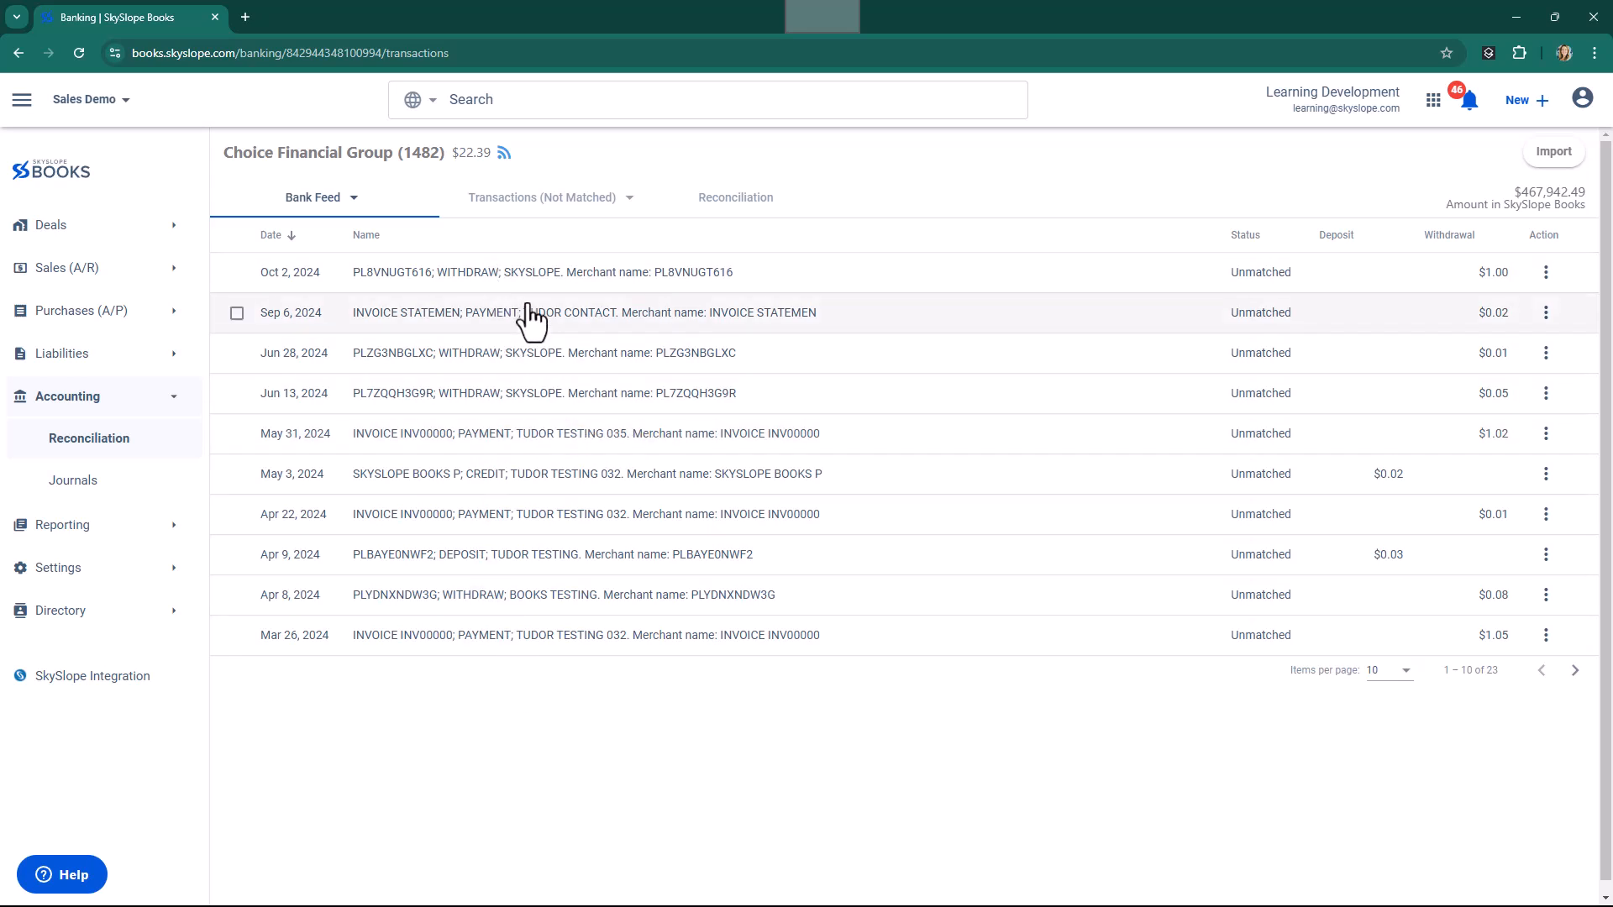
pyautogui.click(747, 202)
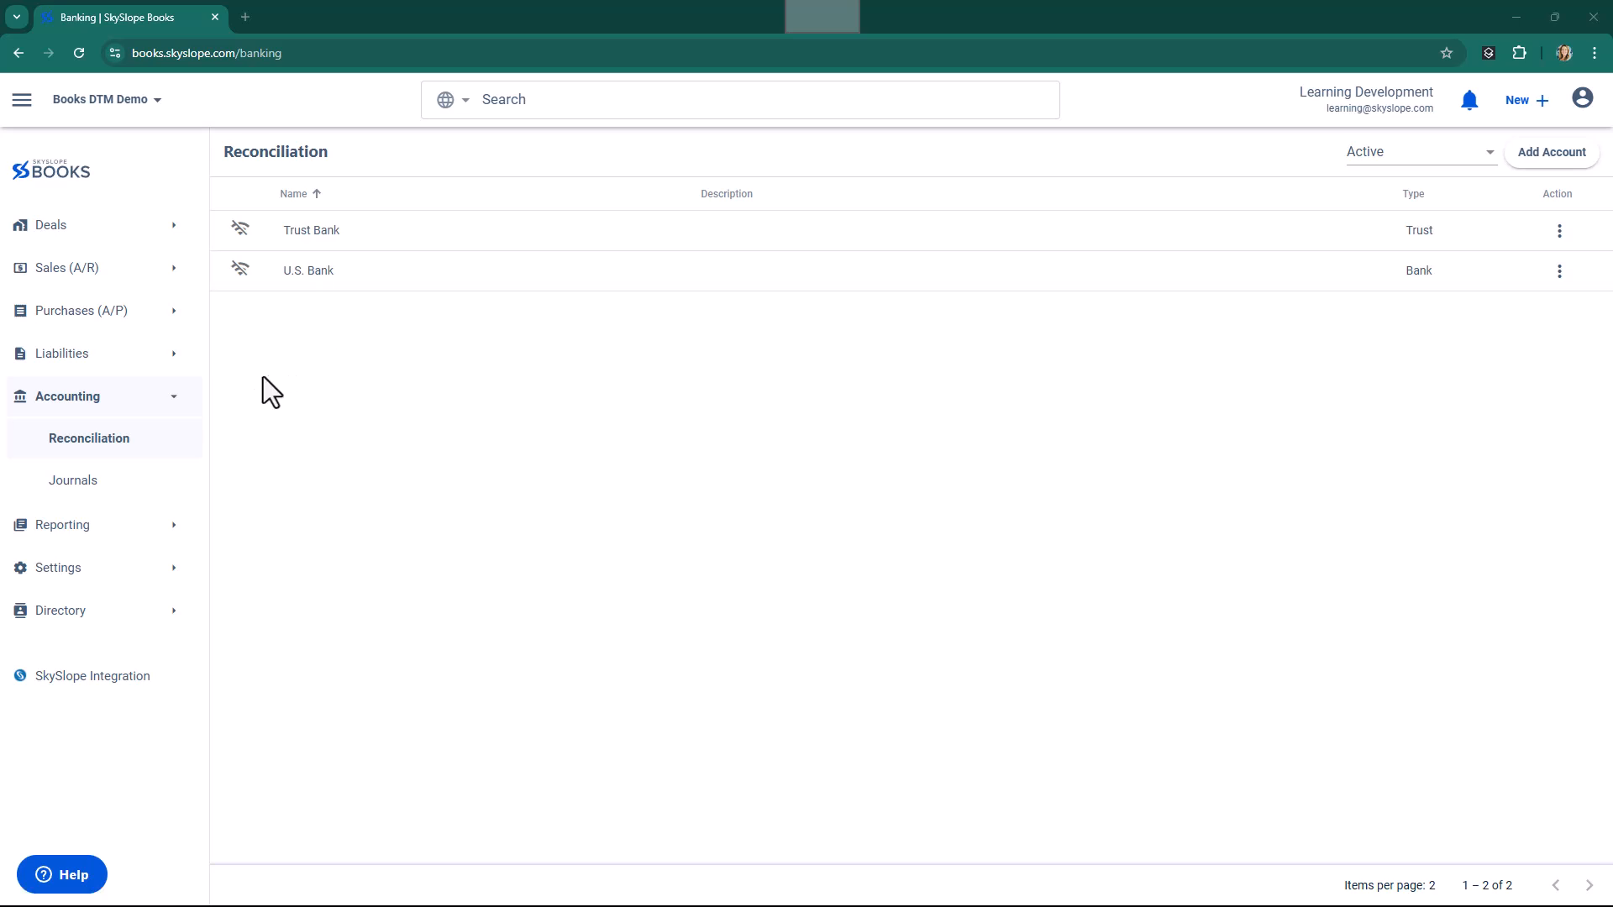
# Open the Chart of Accounts in the finance settings of Books DTM Demo and review the listed accounts
pyautogui.click(126, 565)
pyautogui.moveTo(126, 568)
pyautogui.click(213, 574)
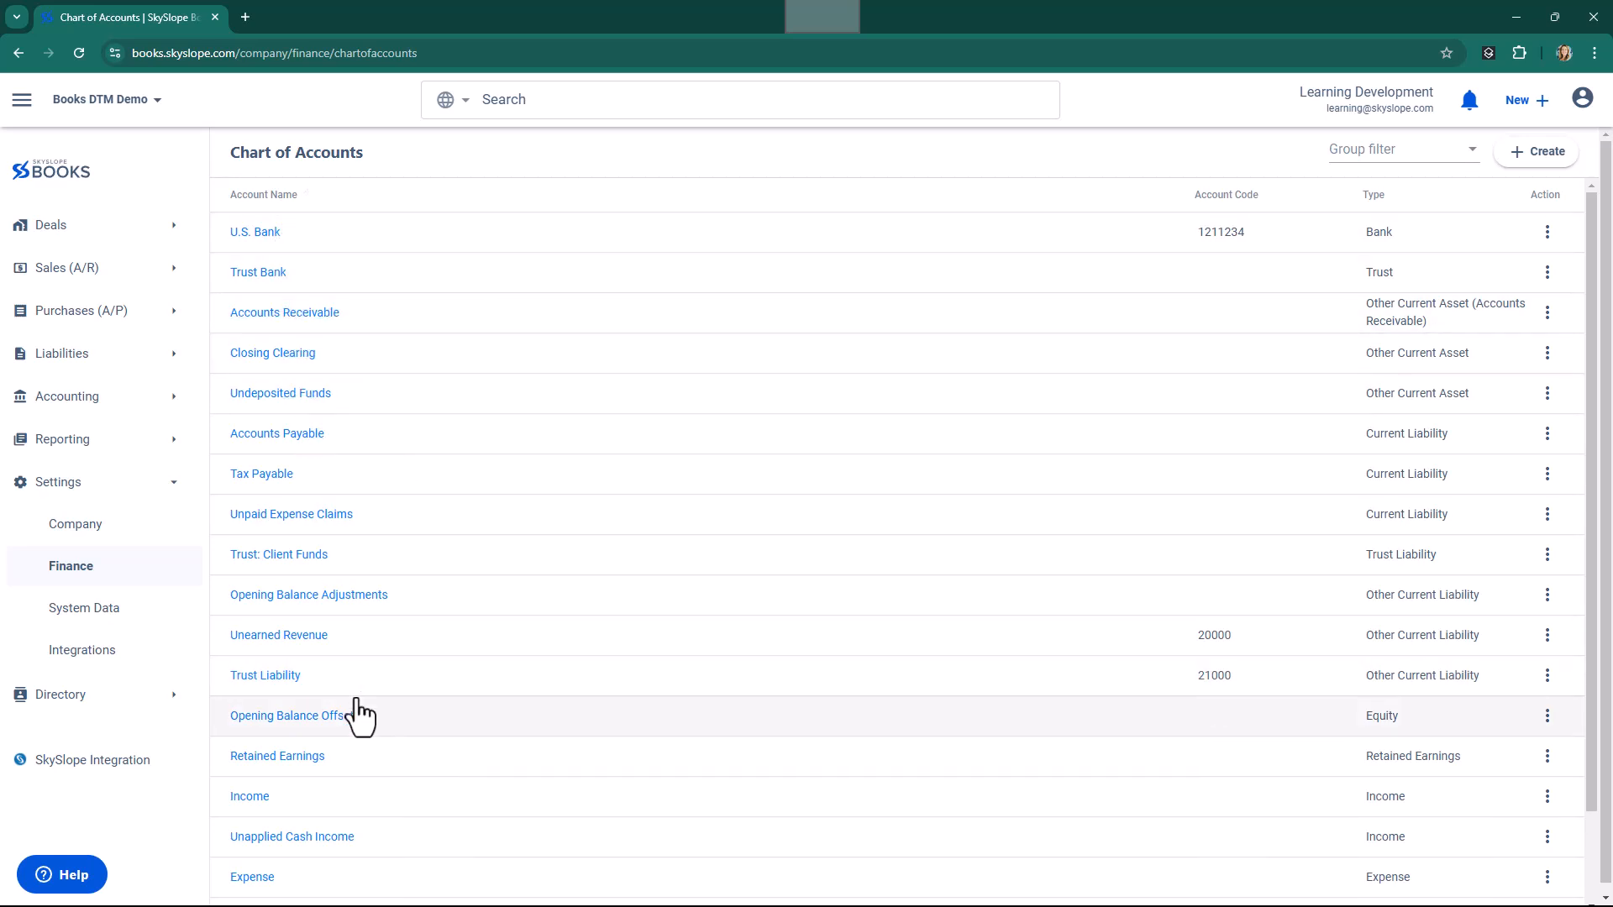
pyautogui.moveTo(139, 580)
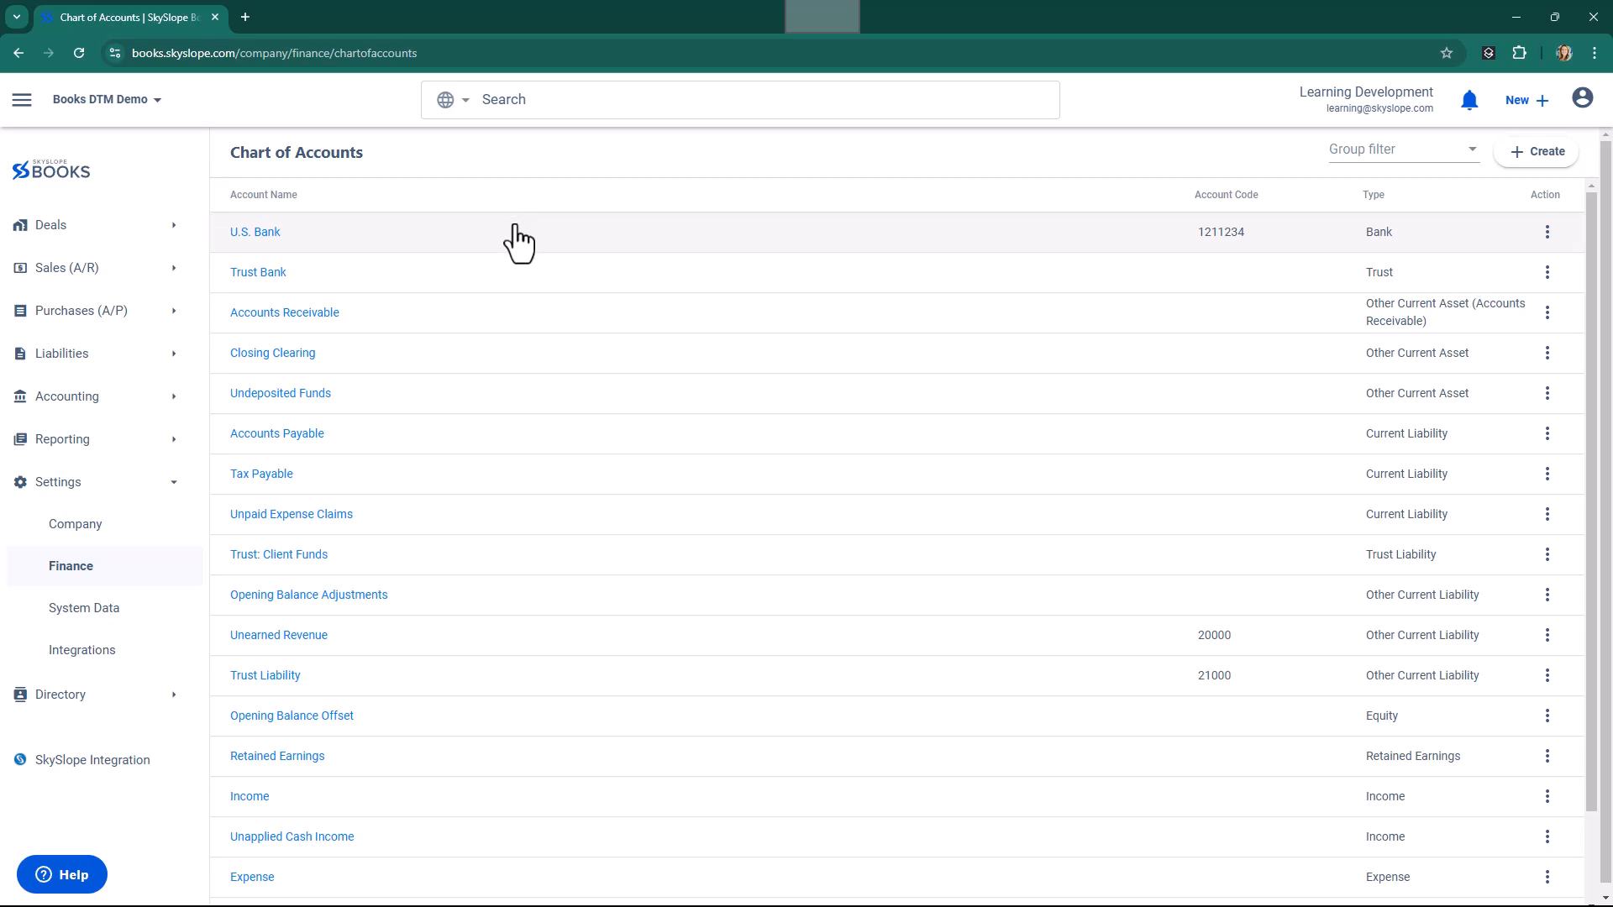
pyautogui.scroll(-1, 496, 669)
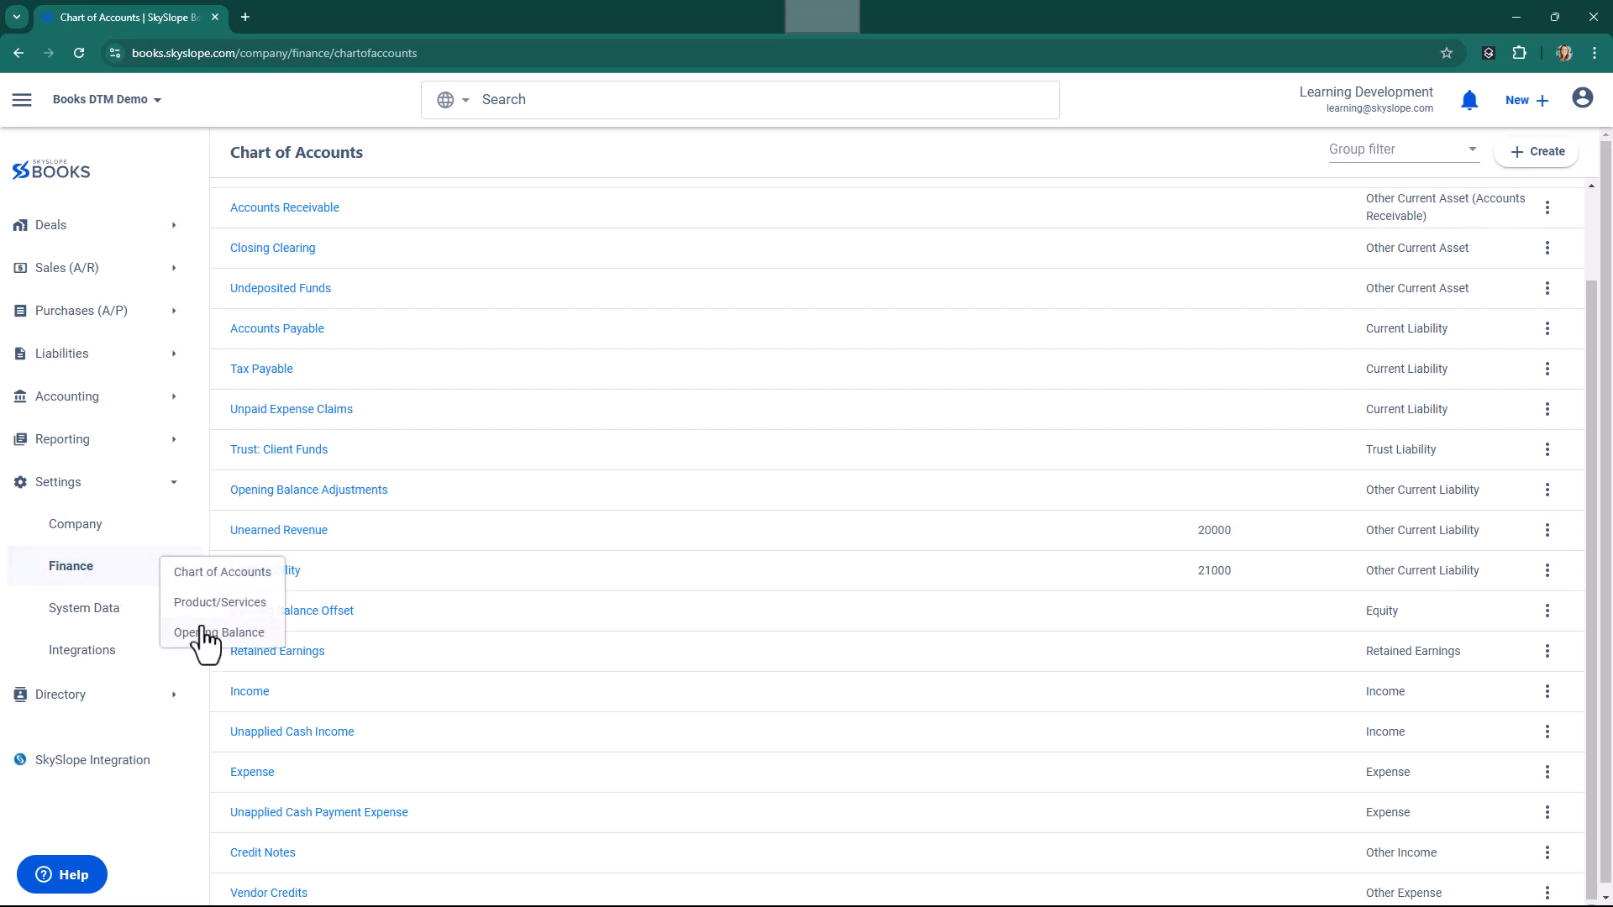
# Open the Opening Balance settings, start new opening balances dated 1/1/2025 and look through the listed accounts
pyautogui.click(202, 636)
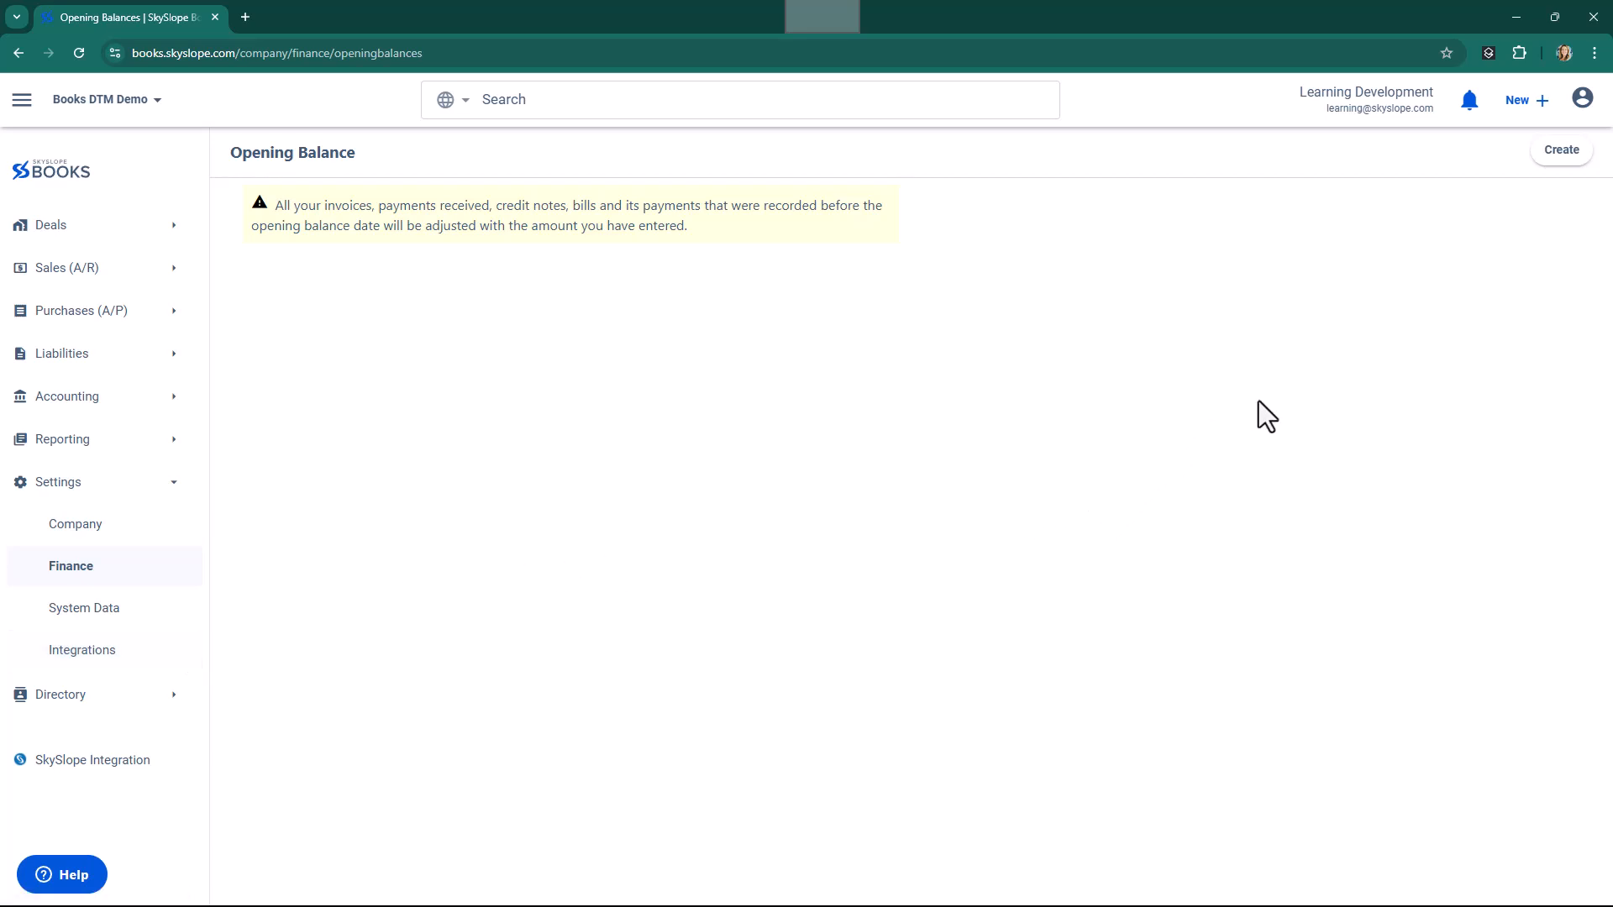
pyautogui.click(1559, 156)
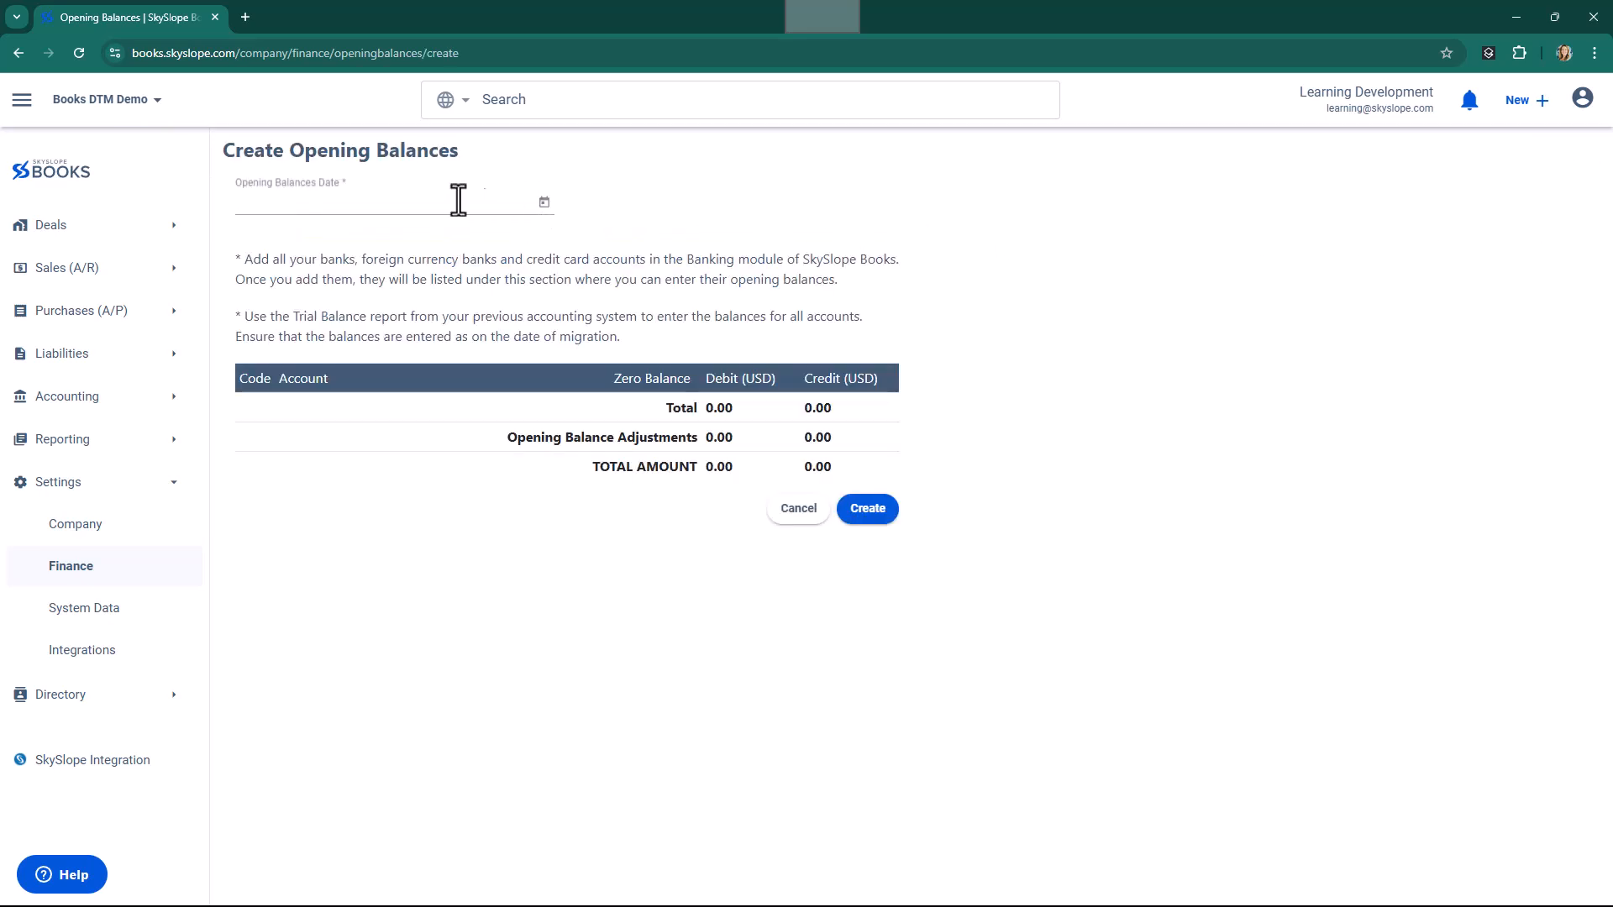
pyautogui.click(292, 202)
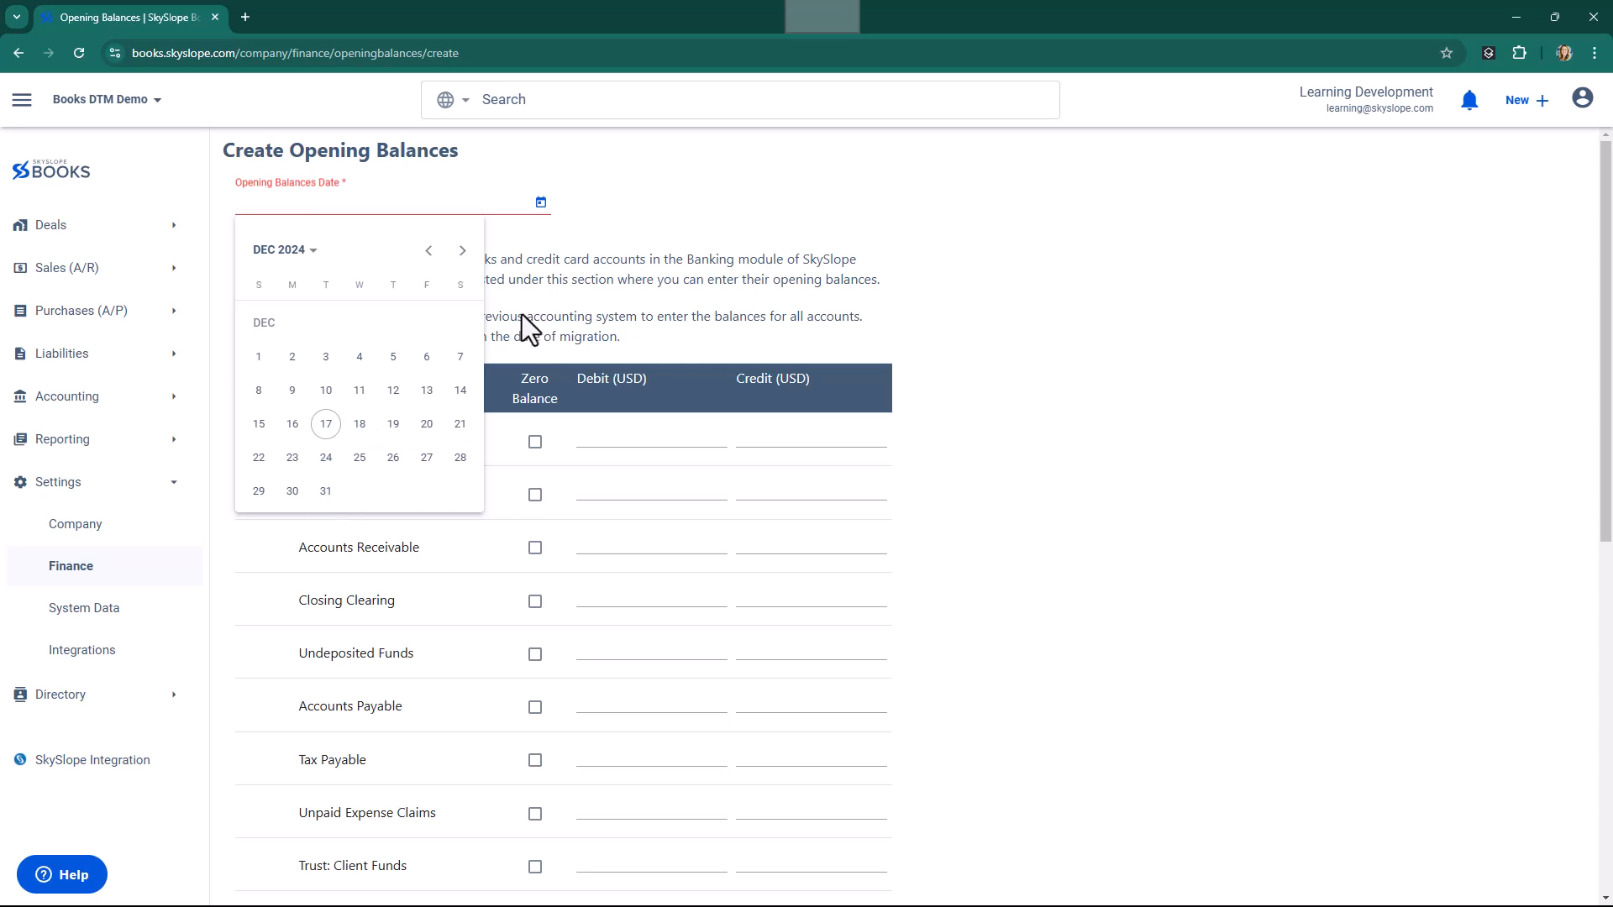
pyautogui.click(462, 251)
pyautogui.click(364, 332)
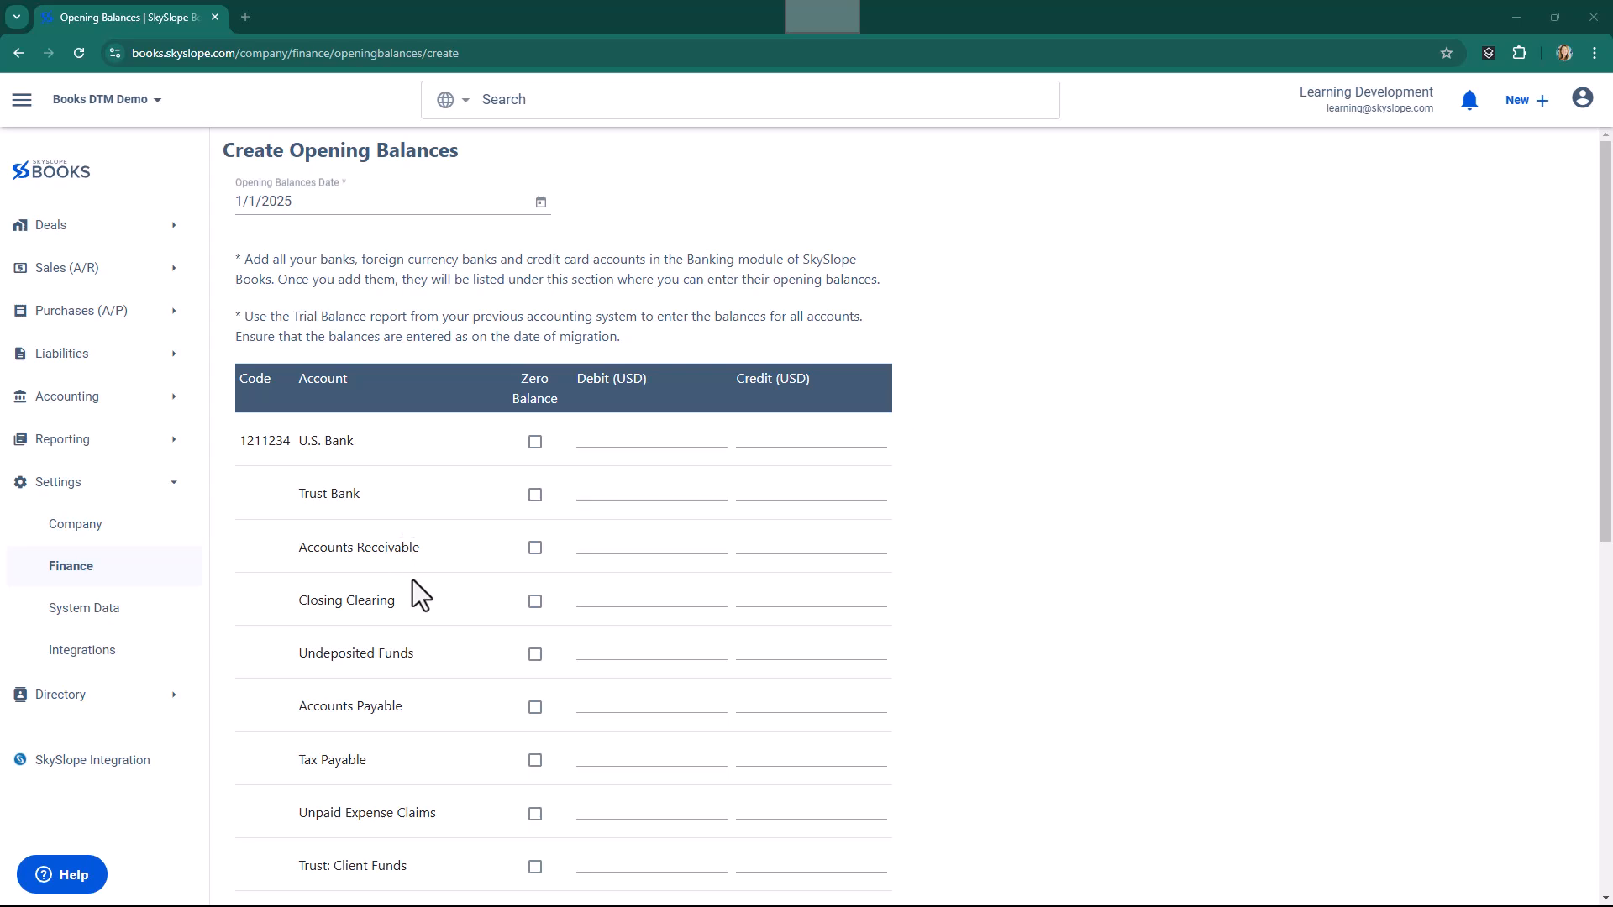
pyautogui.scroll(-8, 411, 580)
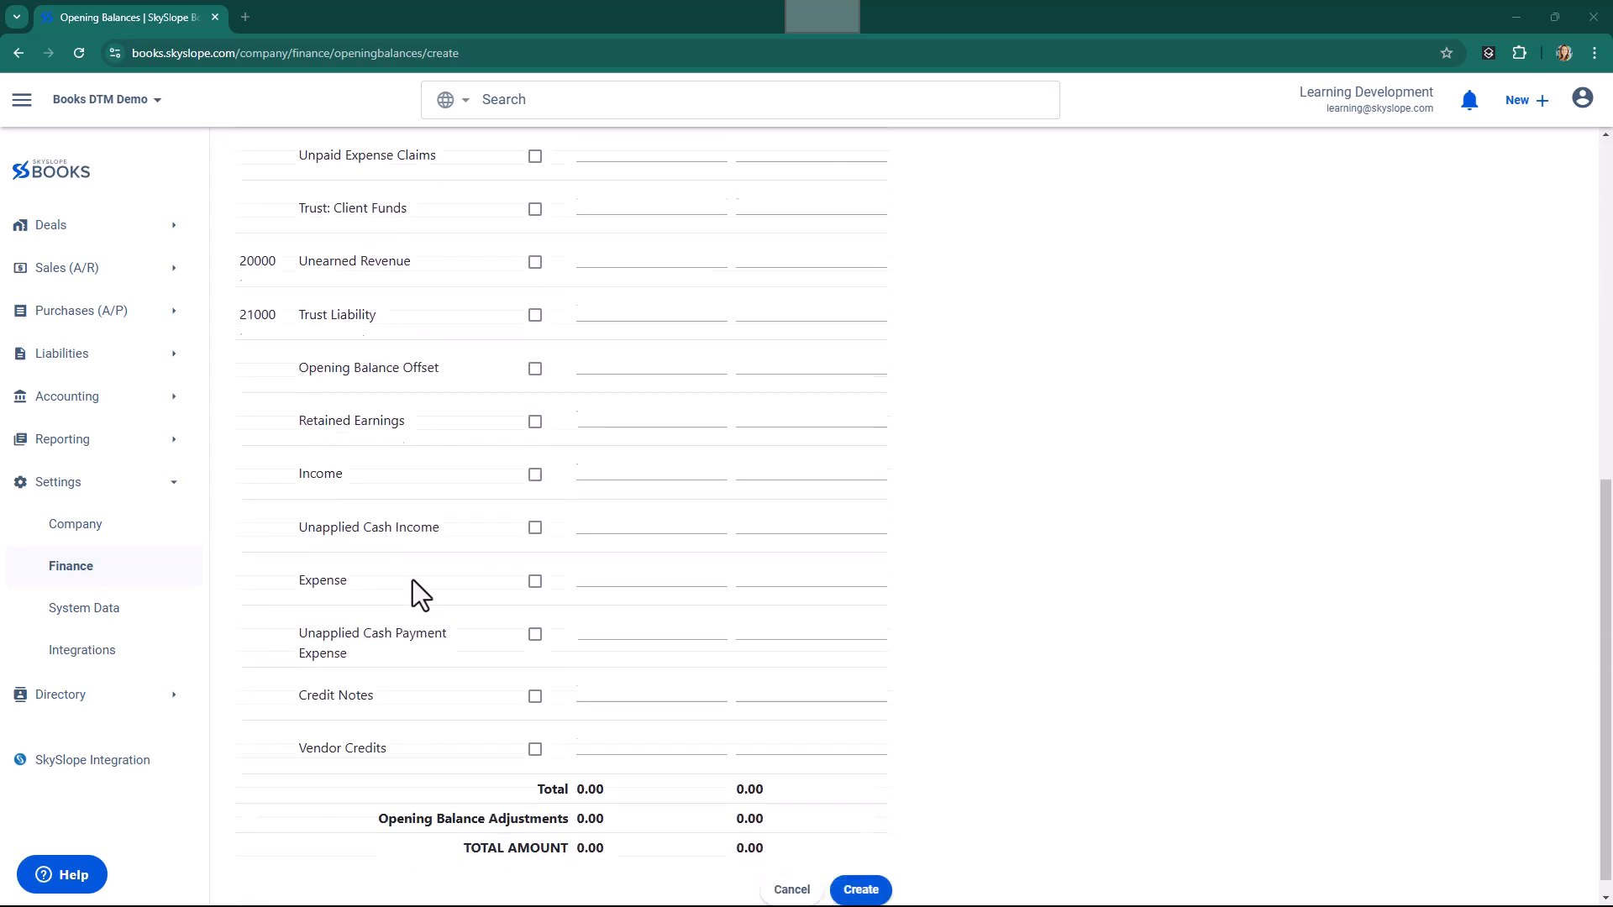
pyautogui.scroll(8, 416, 577)
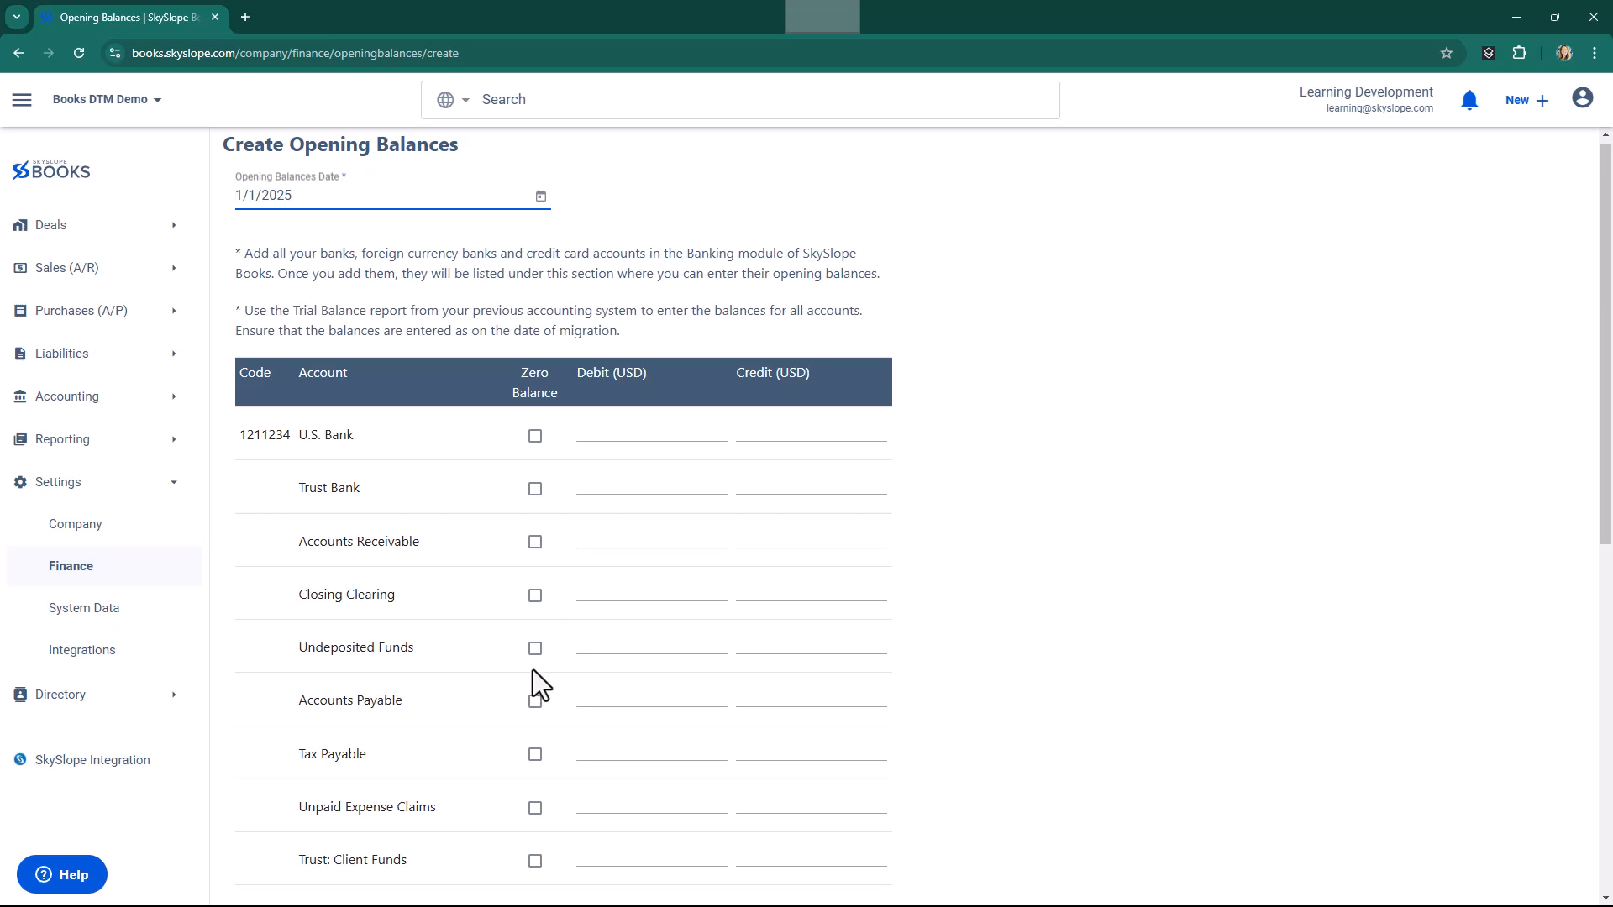
# Mark Accounts Receivable as zero balance, and enter a 10000 credit for U.S. Bank and a 1300 debit for Accounts Payable
pyautogui.click(535, 544)
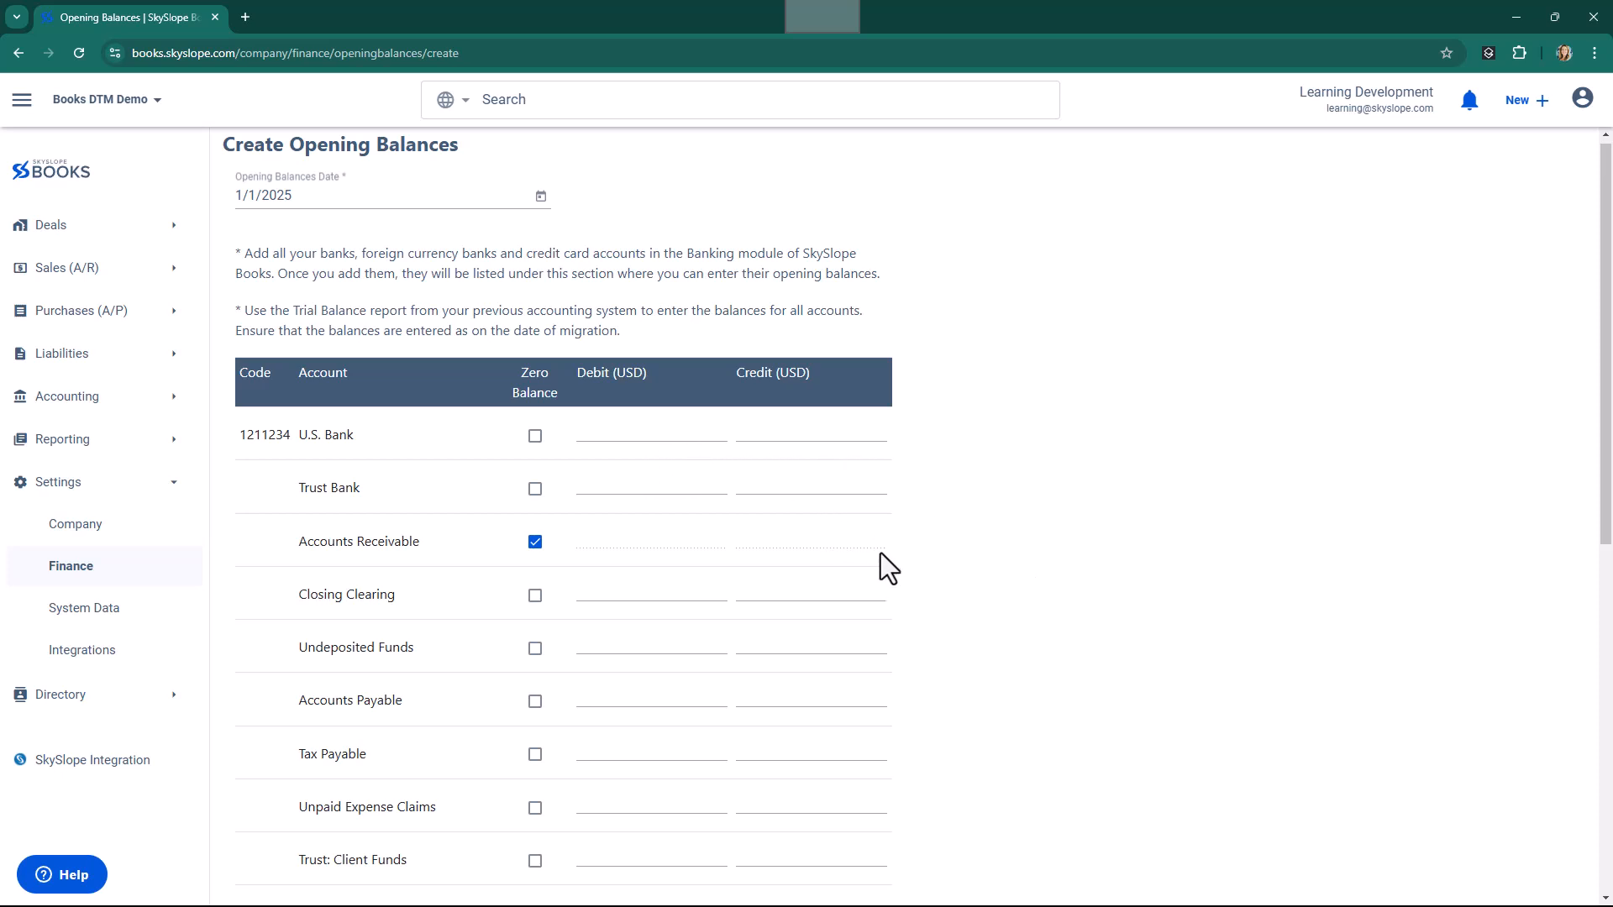
pyautogui.click(799, 430)
pyautogui.write('10000')
pyautogui.press('Tab')
pyautogui.click(596, 595)
pyautogui.click(600, 694)
pyautogui.write('1300')
pyautogui.click(810, 706)
# Check the opening balance adjustments and the entered amounts, and create the opening balances
pyautogui.scroll(-1, 803, 698)
pyautogui.scroll(-8, 806, 694)
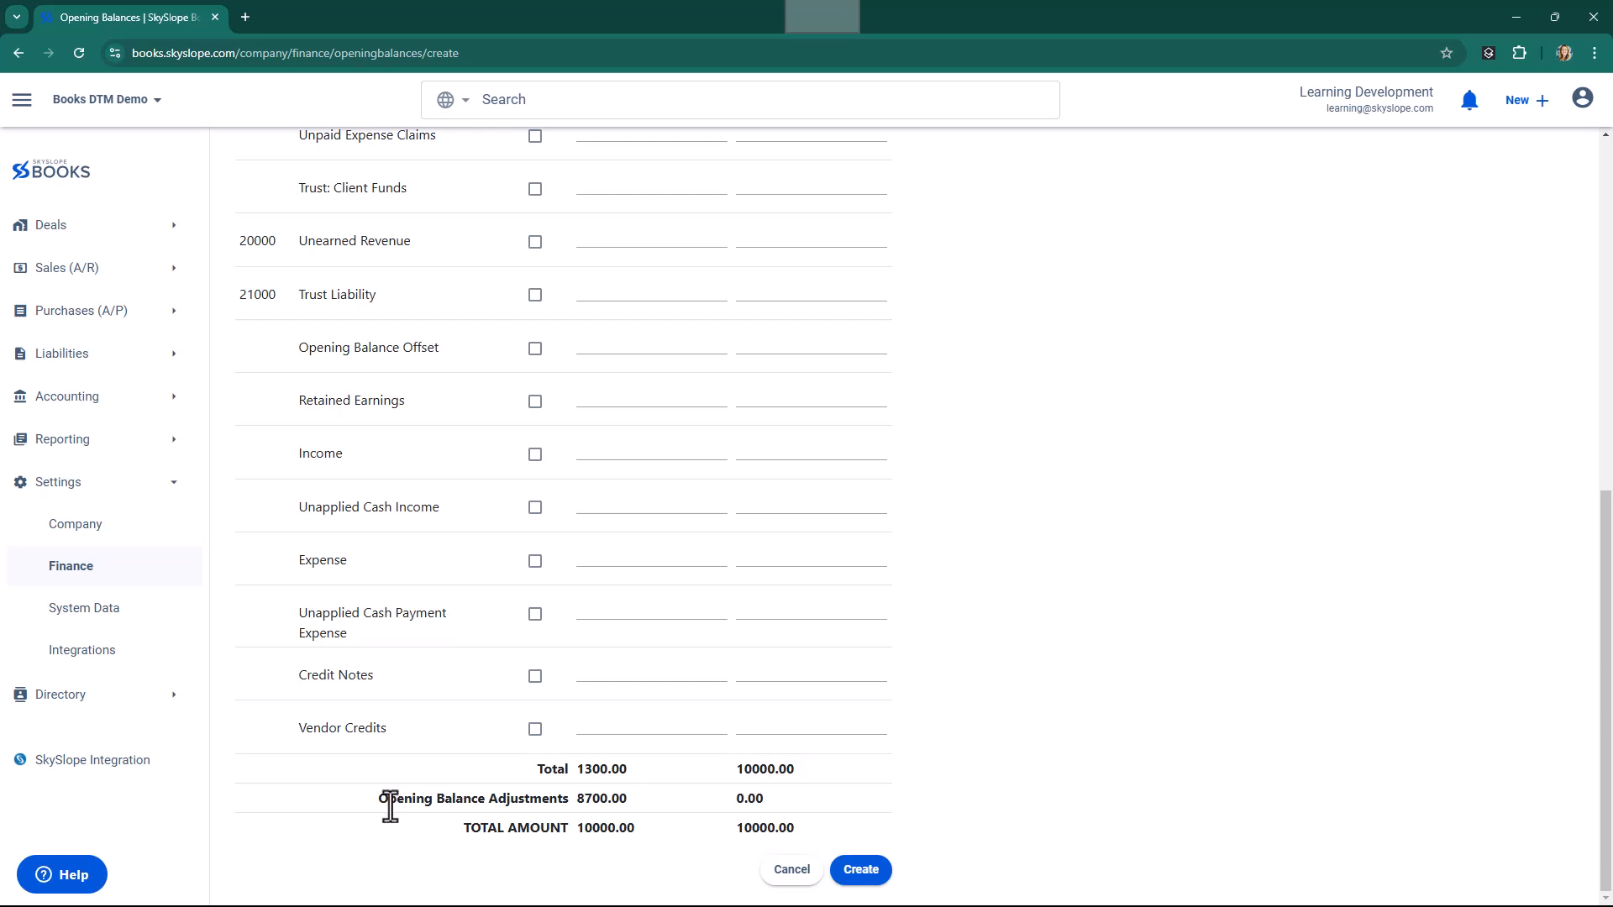
pyautogui.moveTo(375, 805); pyautogui.dragTo(672, 810)
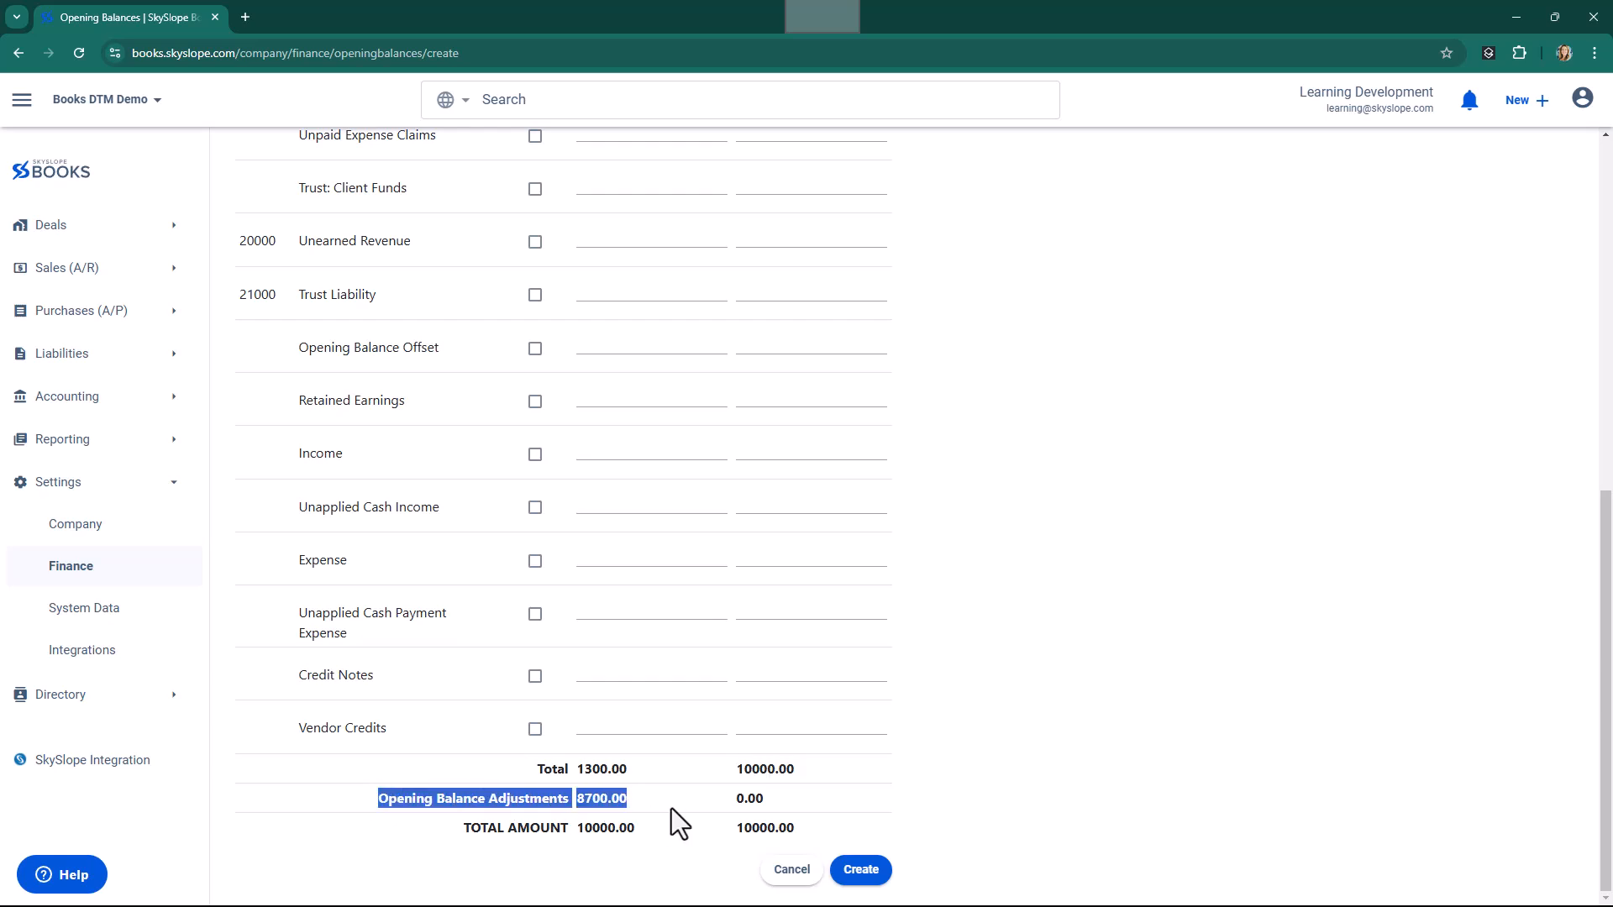
pyautogui.click(669, 798)
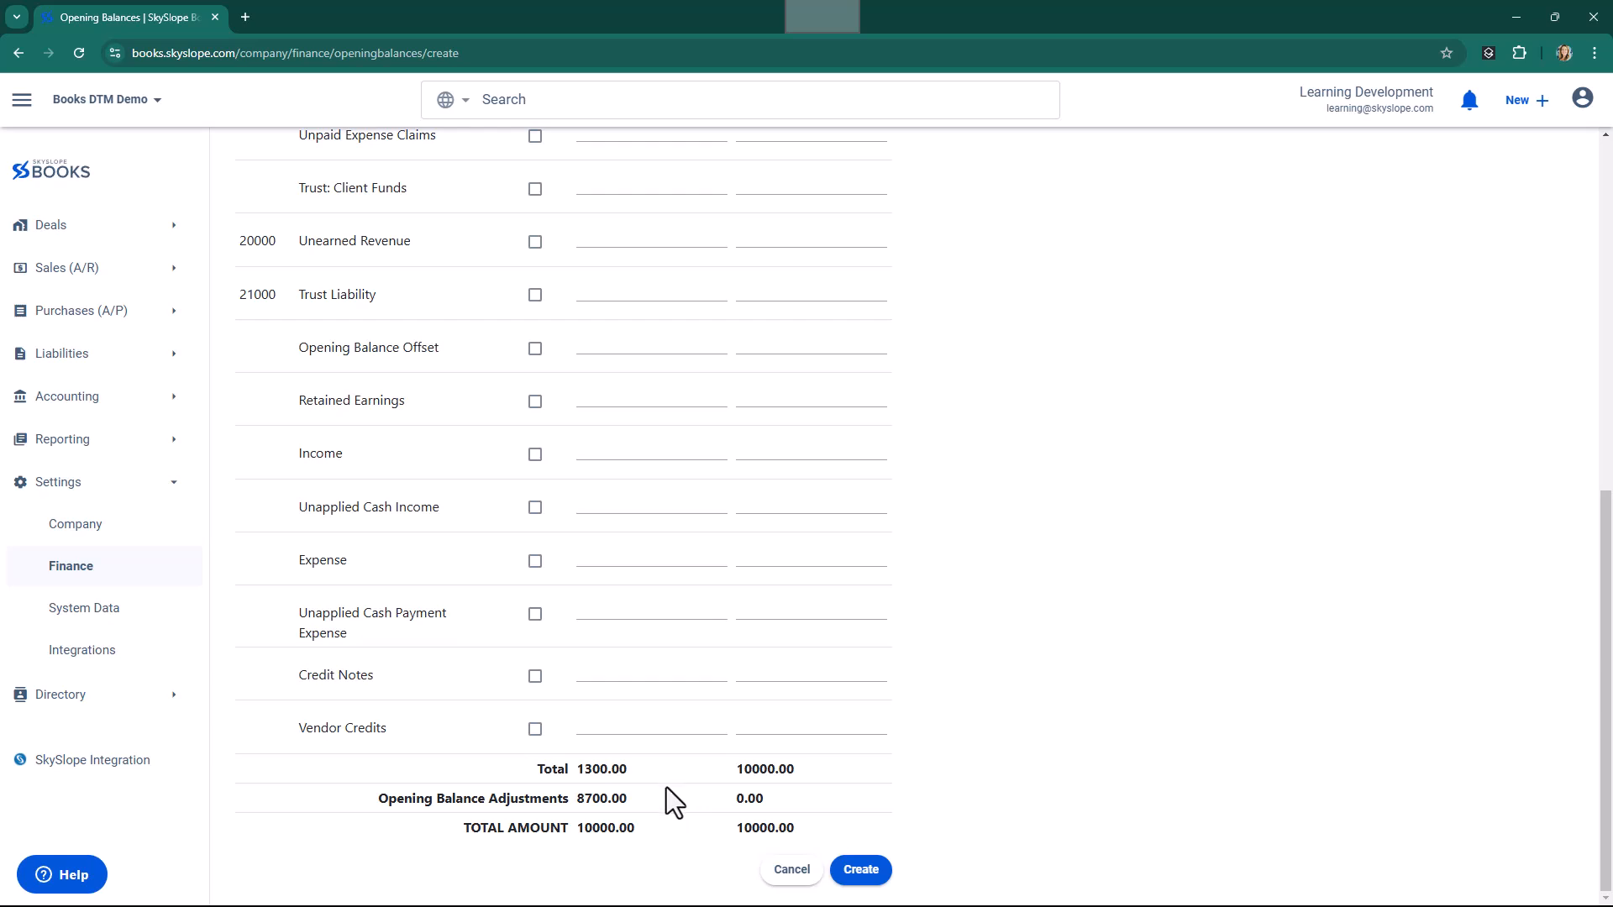
pyautogui.scroll(8, 649, 790)
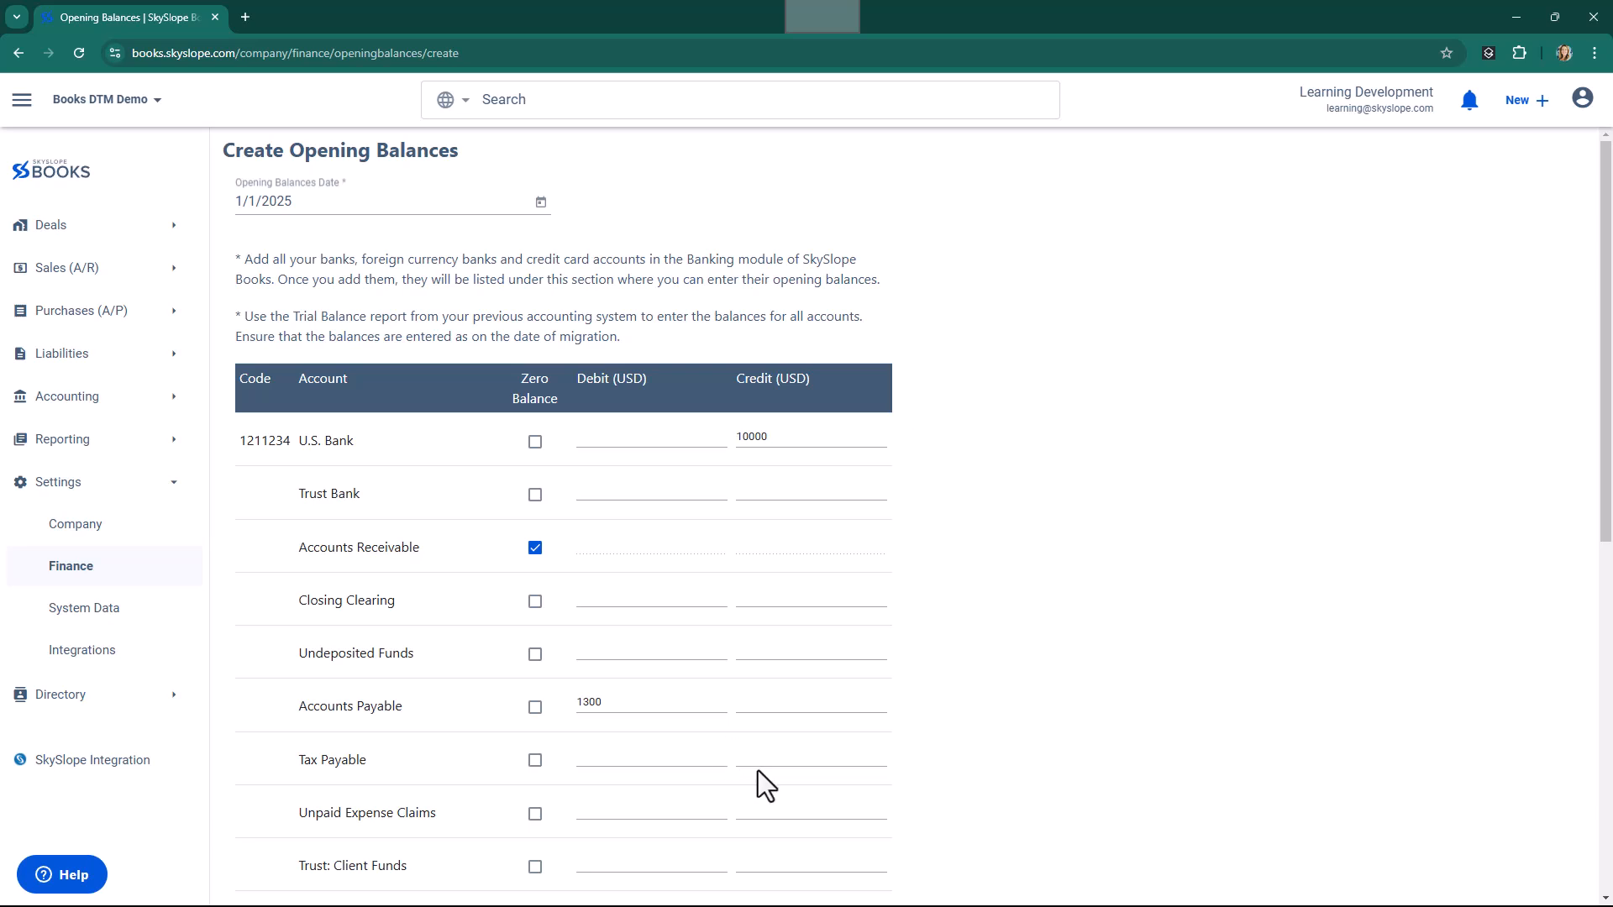
pyautogui.scroll(-4, 760, 777)
pyautogui.scroll(-4, 699, 533)
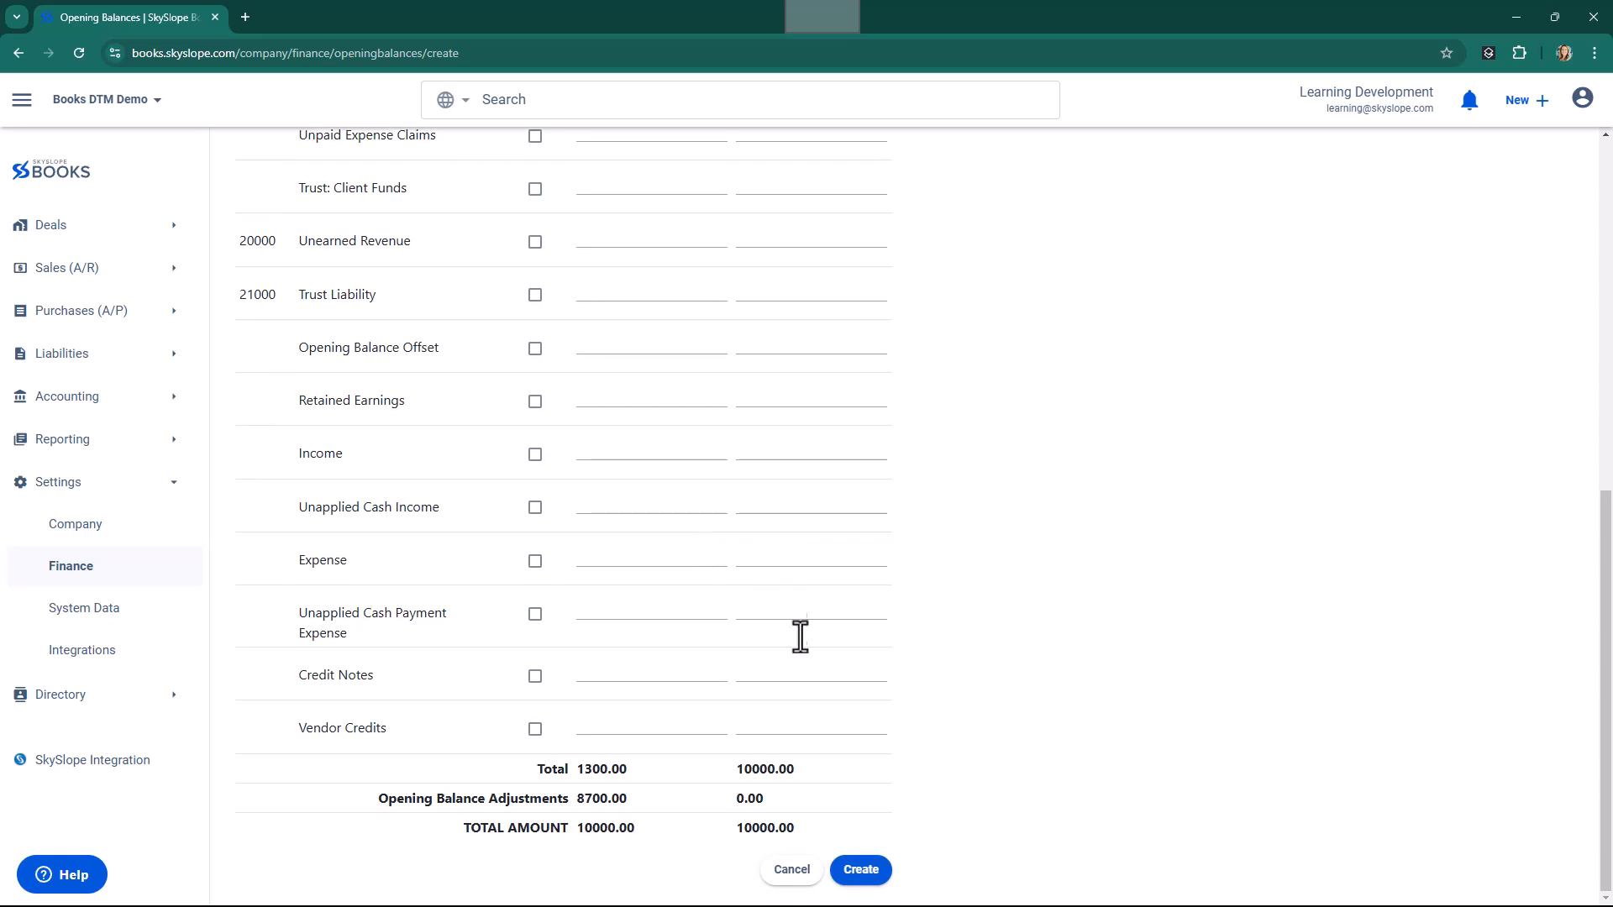
pyautogui.click(863, 875)
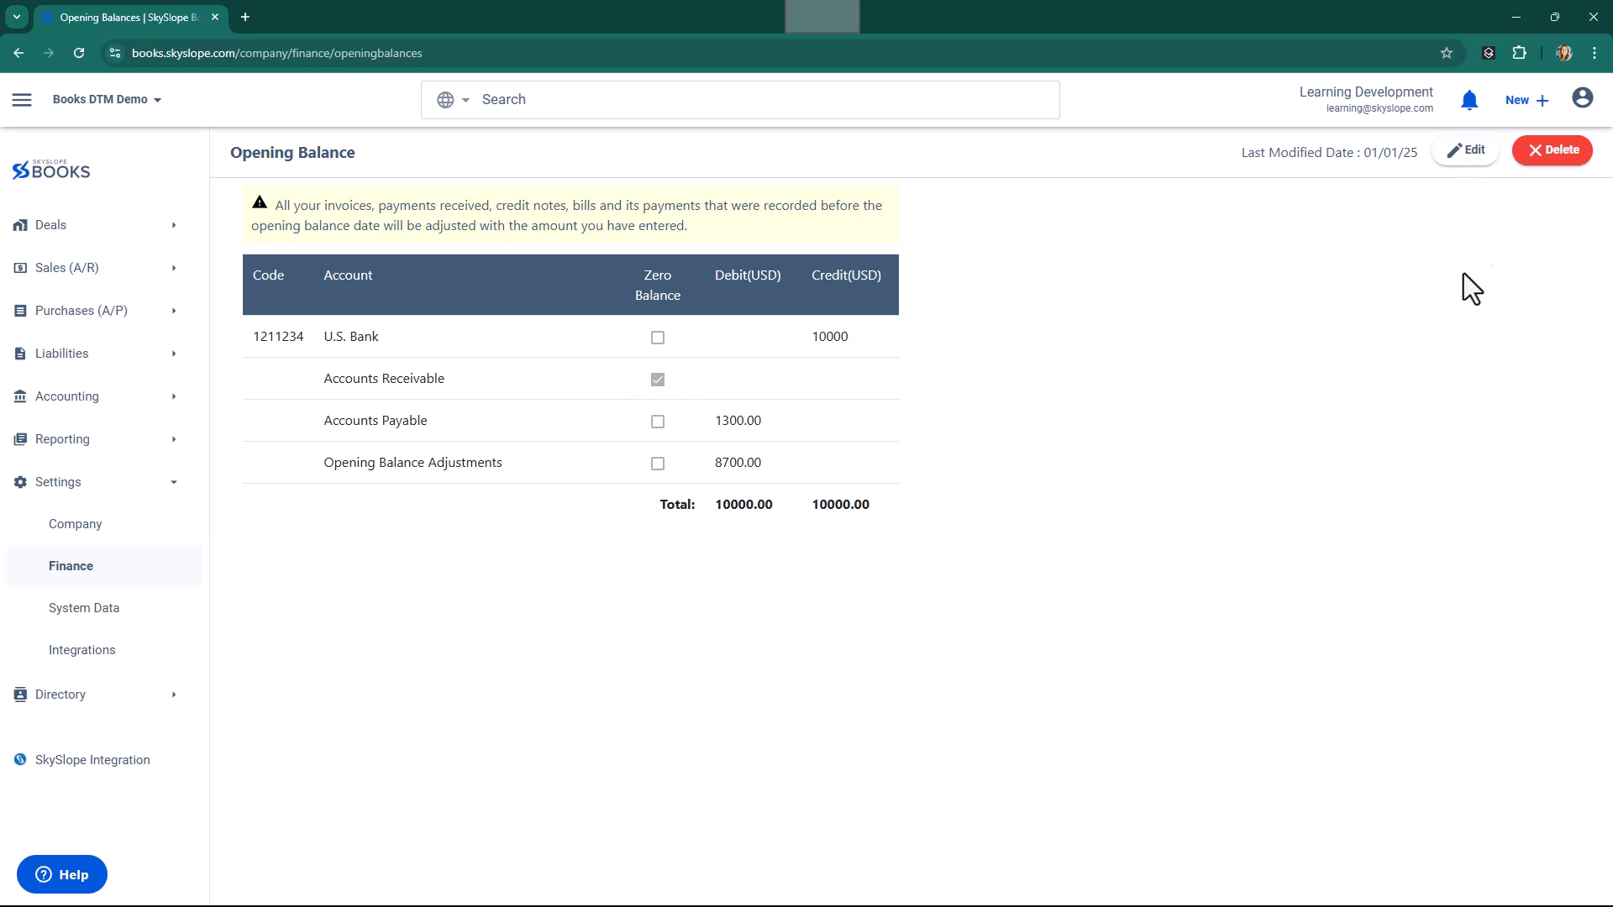
# Edit the opening balances to change their date to 1/3/2025 and save them
pyautogui.click(1472, 153)
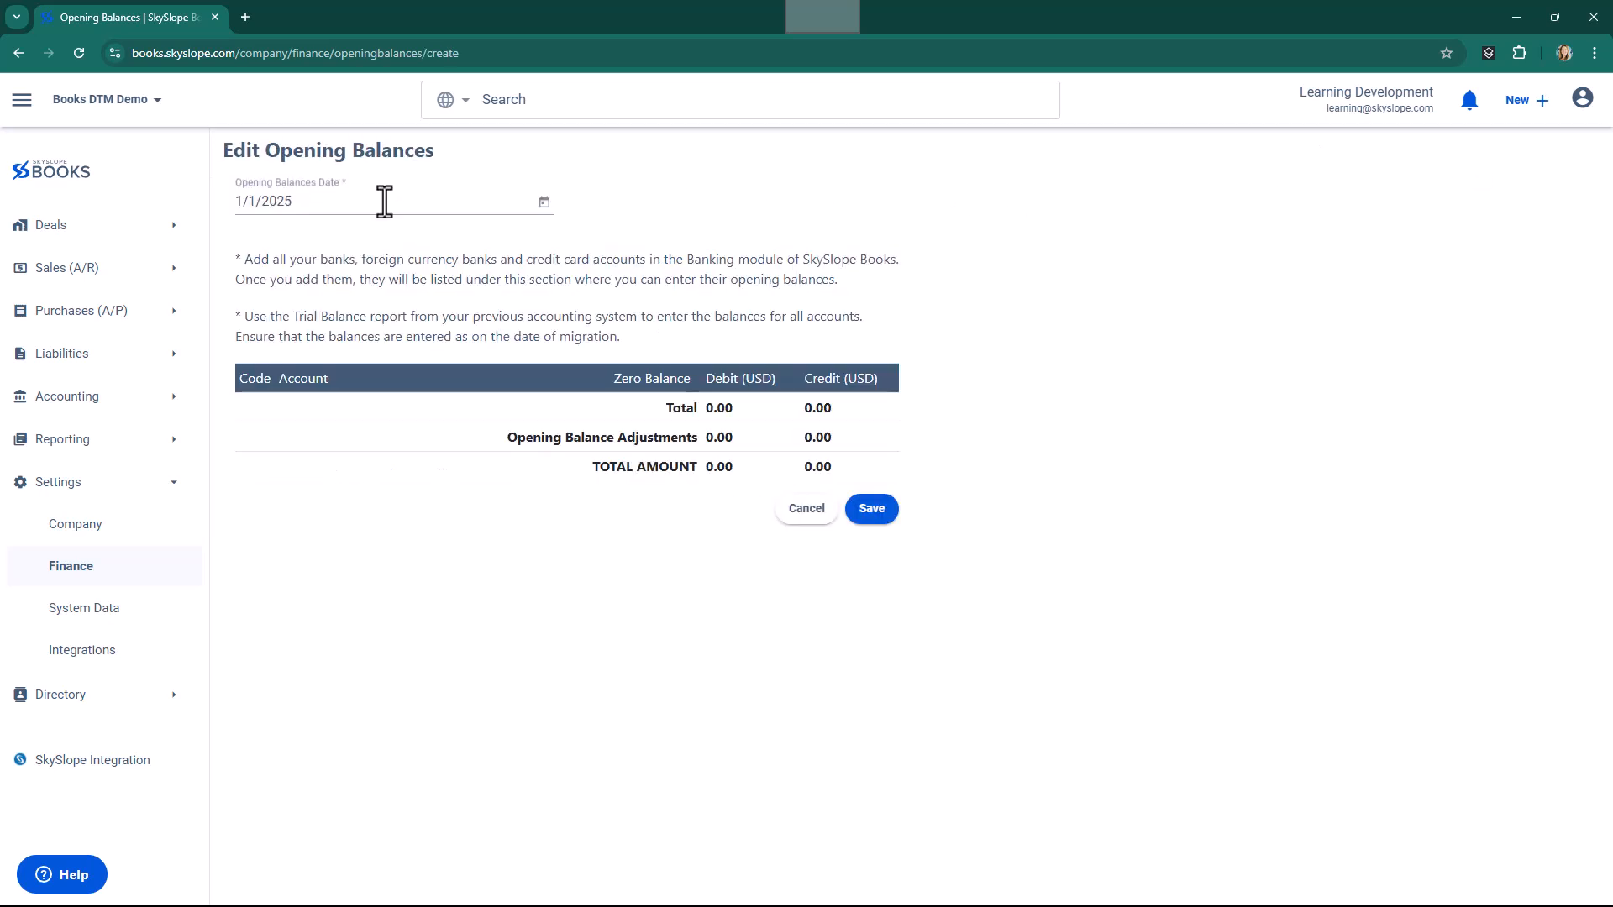
pyautogui.click(545, 203)
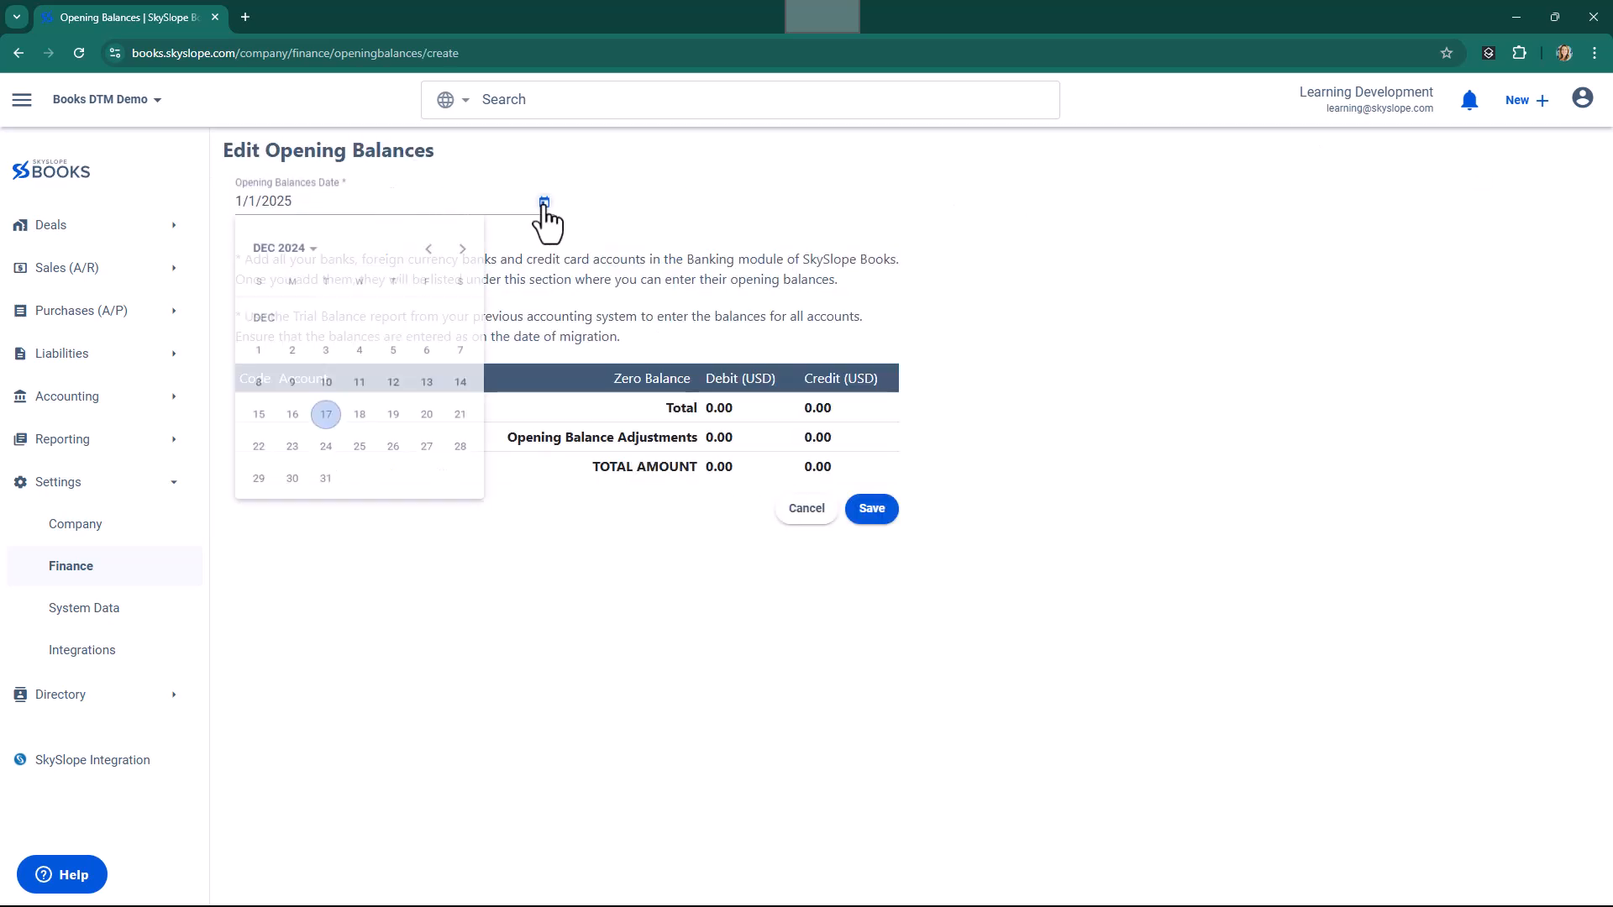
pyautogui.click(462, 251)
pyautogui.click(428, 325)
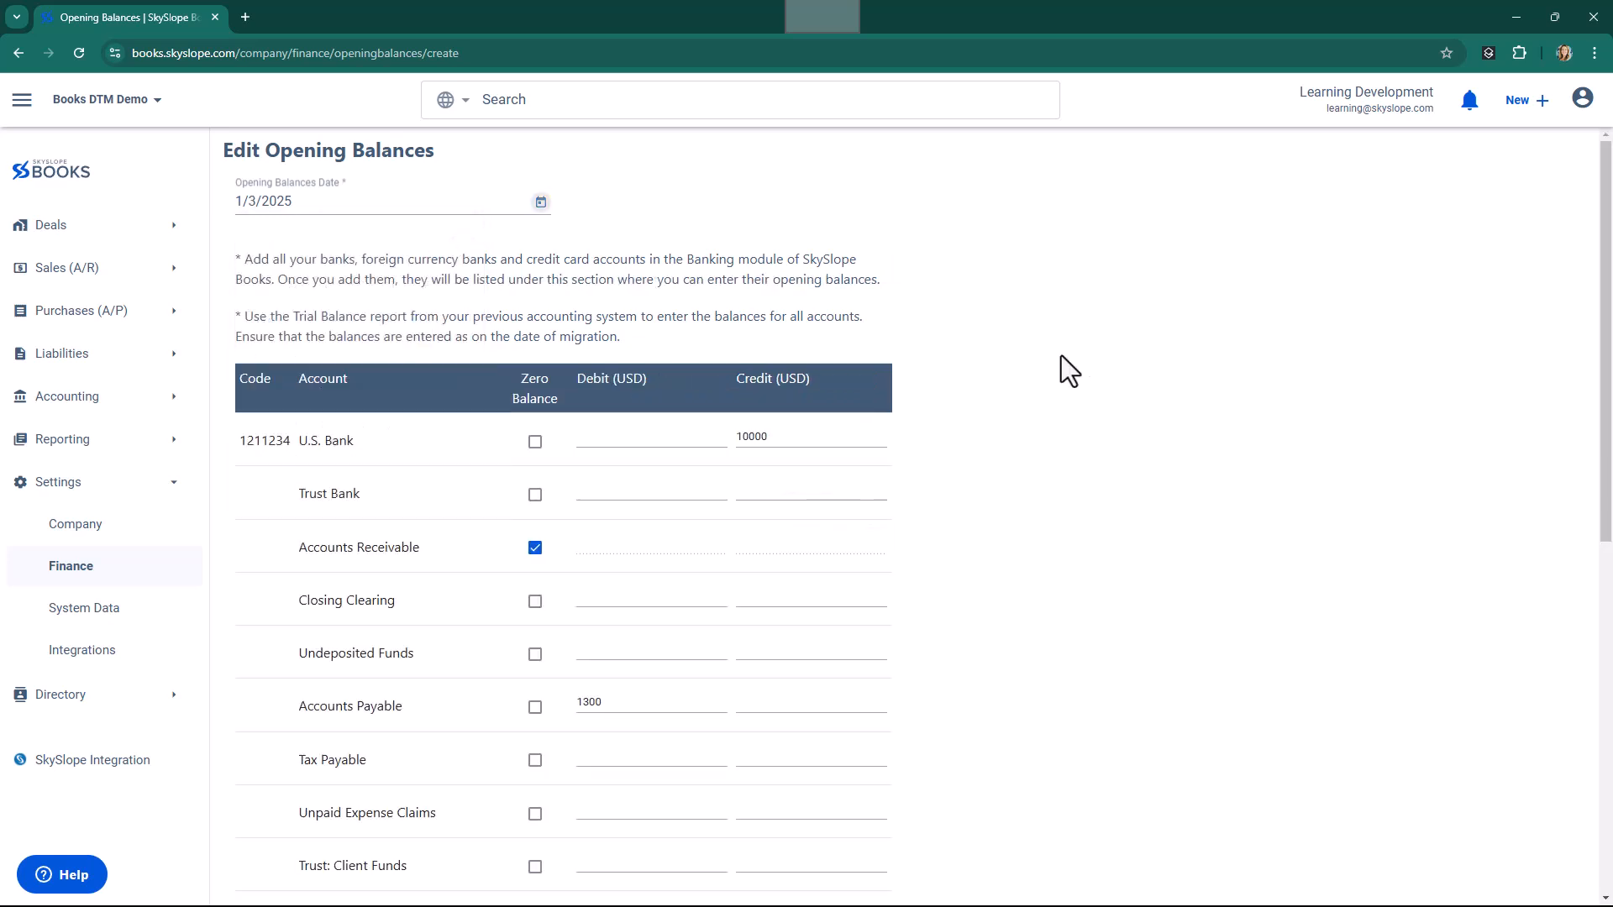
pyautogui.scroll(-1, 1114, 365)
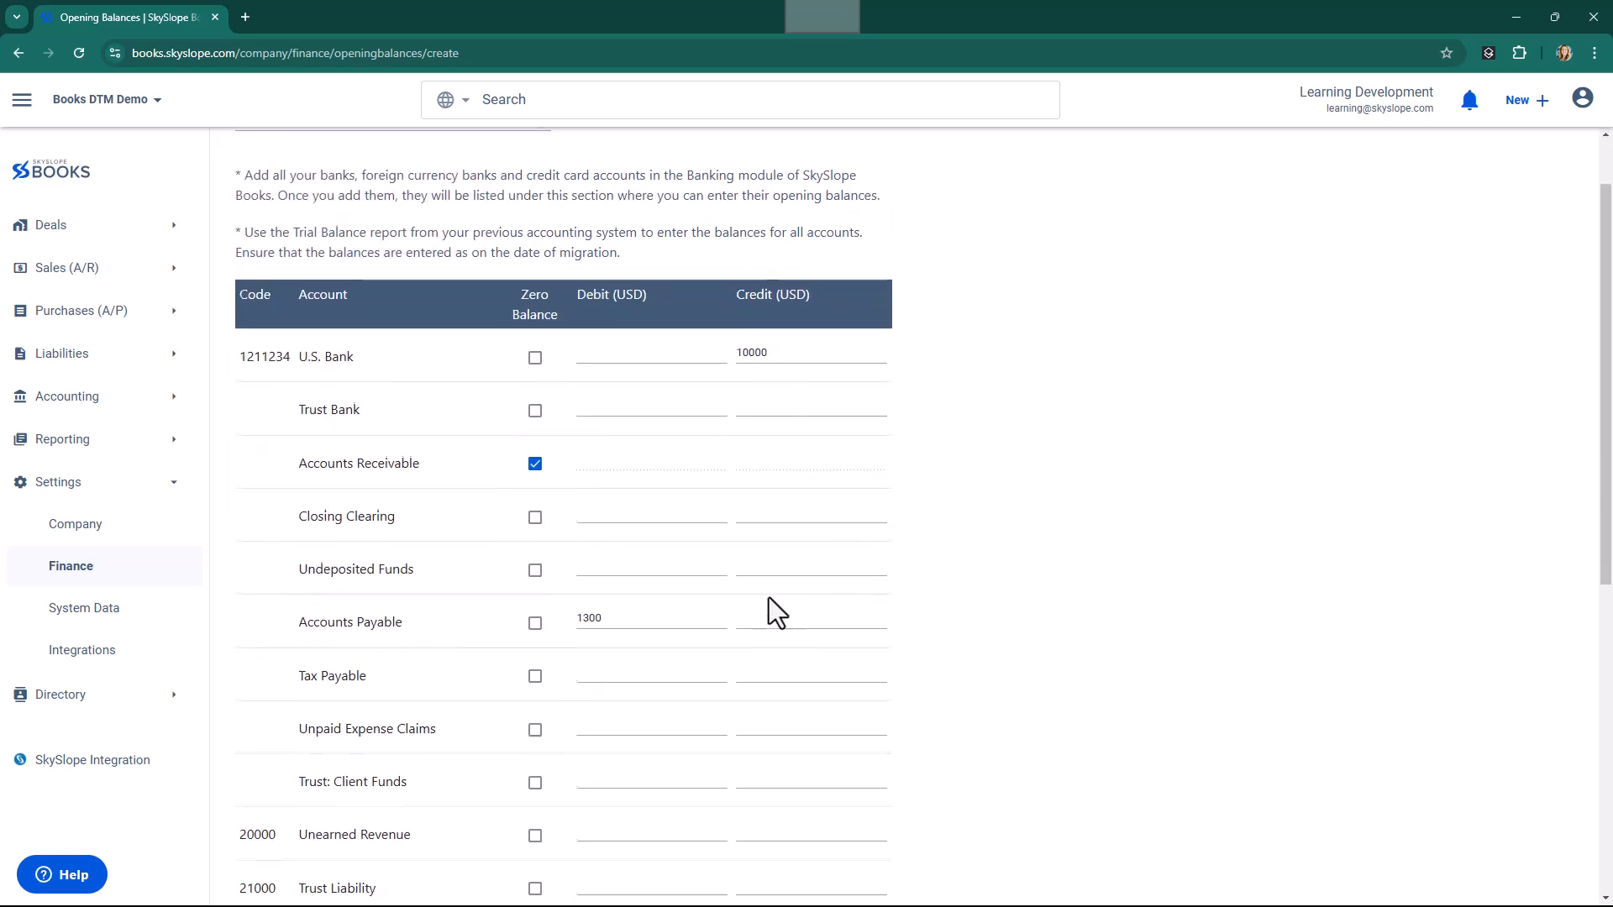
pyautogui.scroll(-3, 768, 605)
pyautogui.scroll(-4, 729, 659)
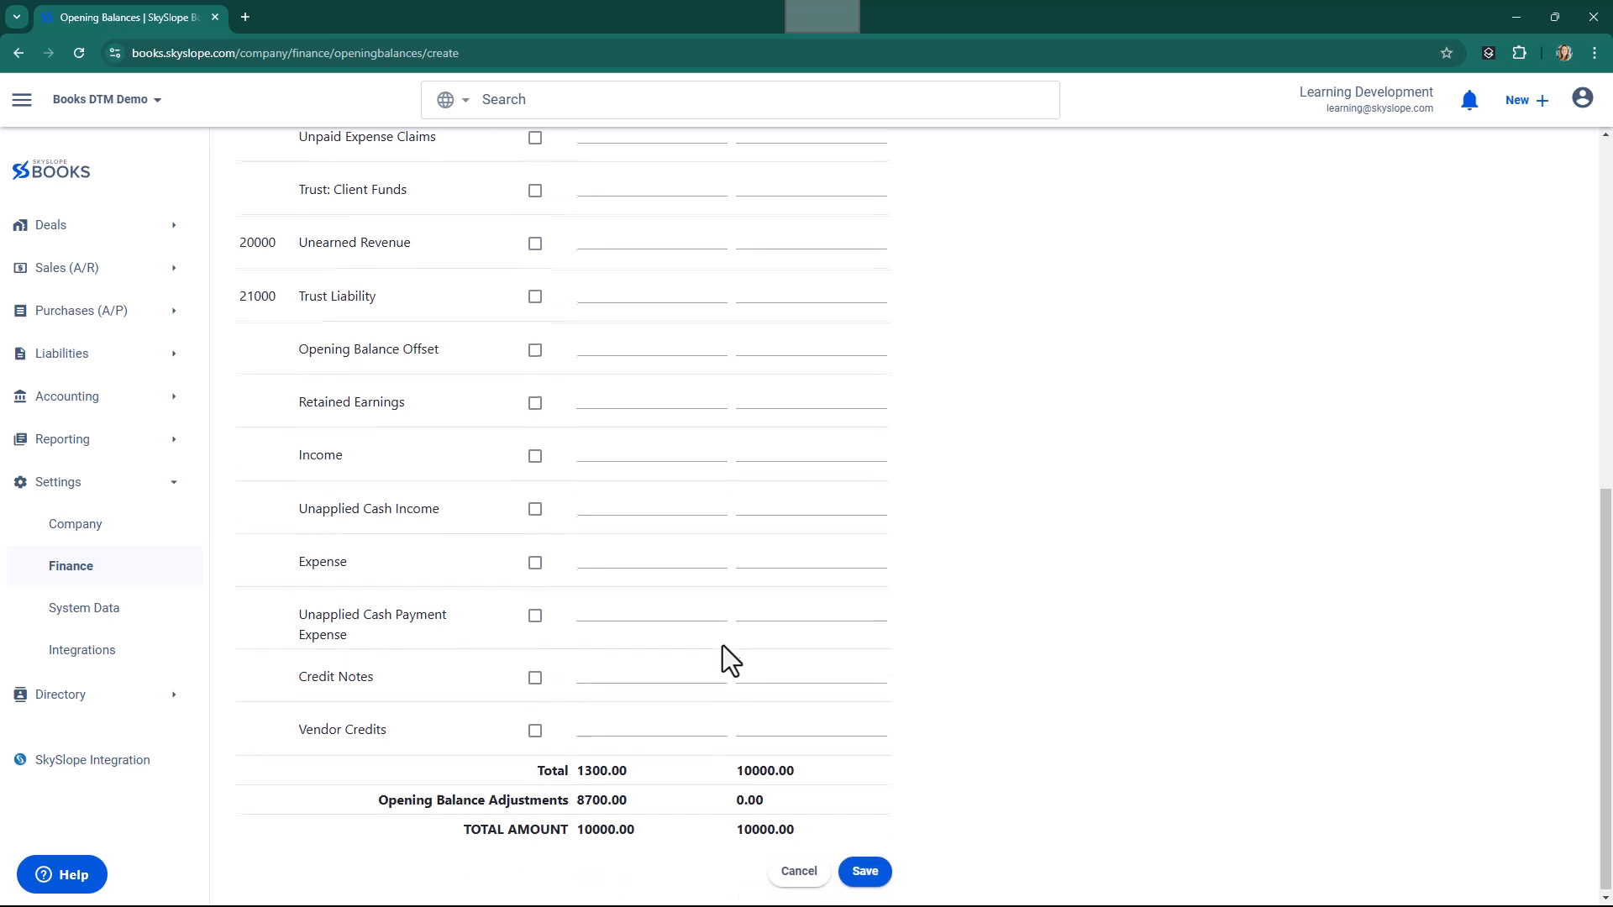
pyautogui.click(872, 868)
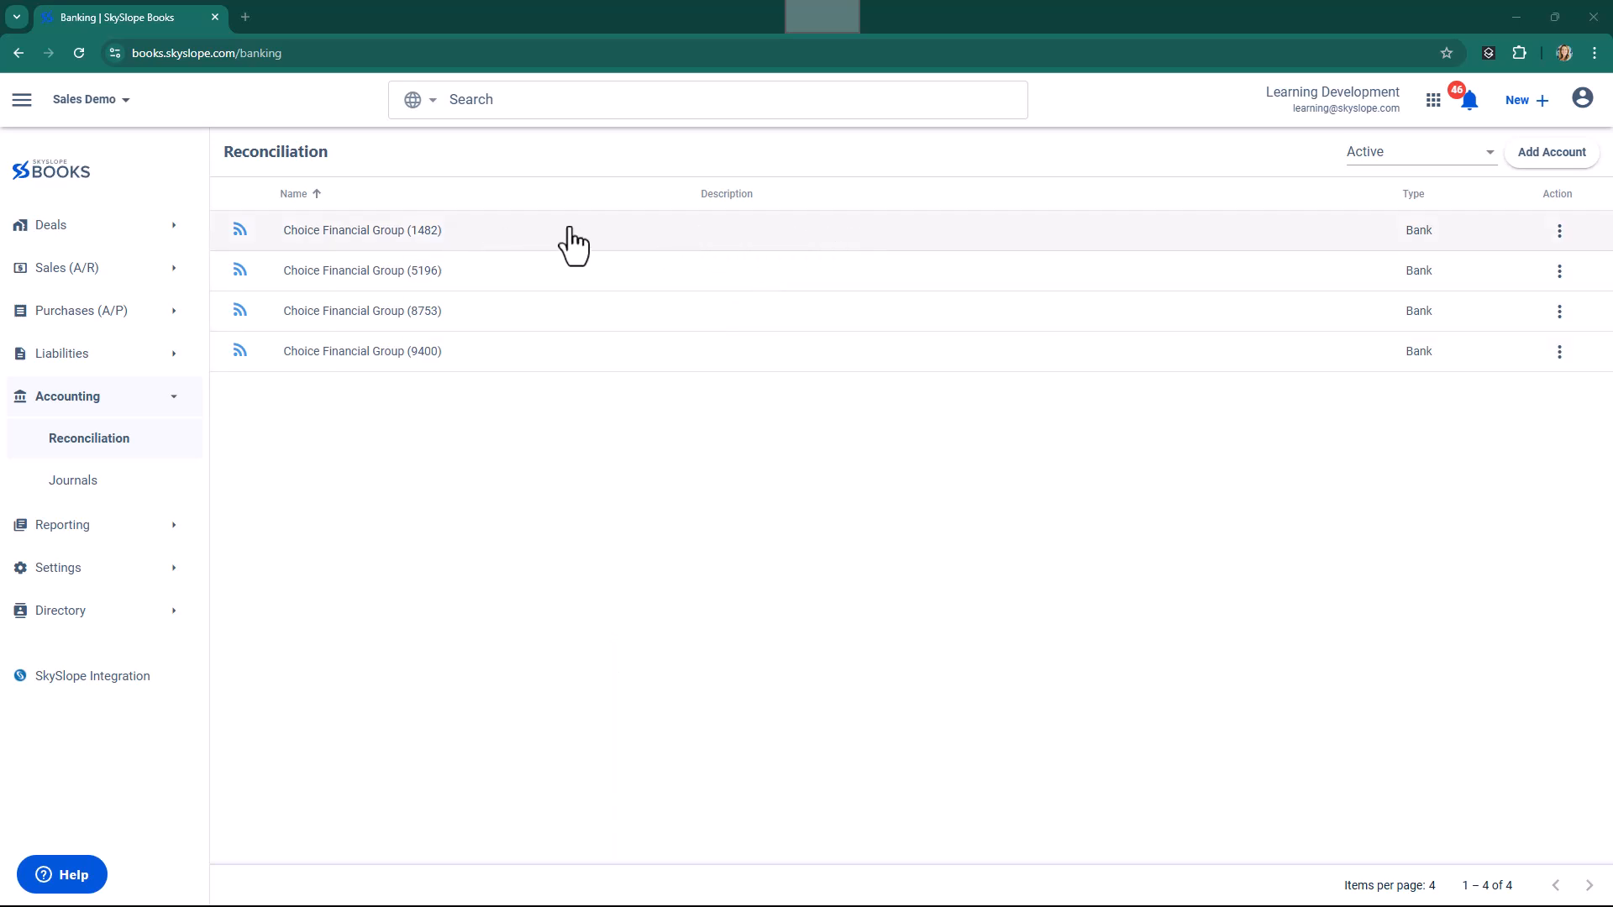
# Start a reconciliation of the first Choice Financial Group account with end date 12/17/2024 and closing balance $10,000
pyautogui.click(763, 250)
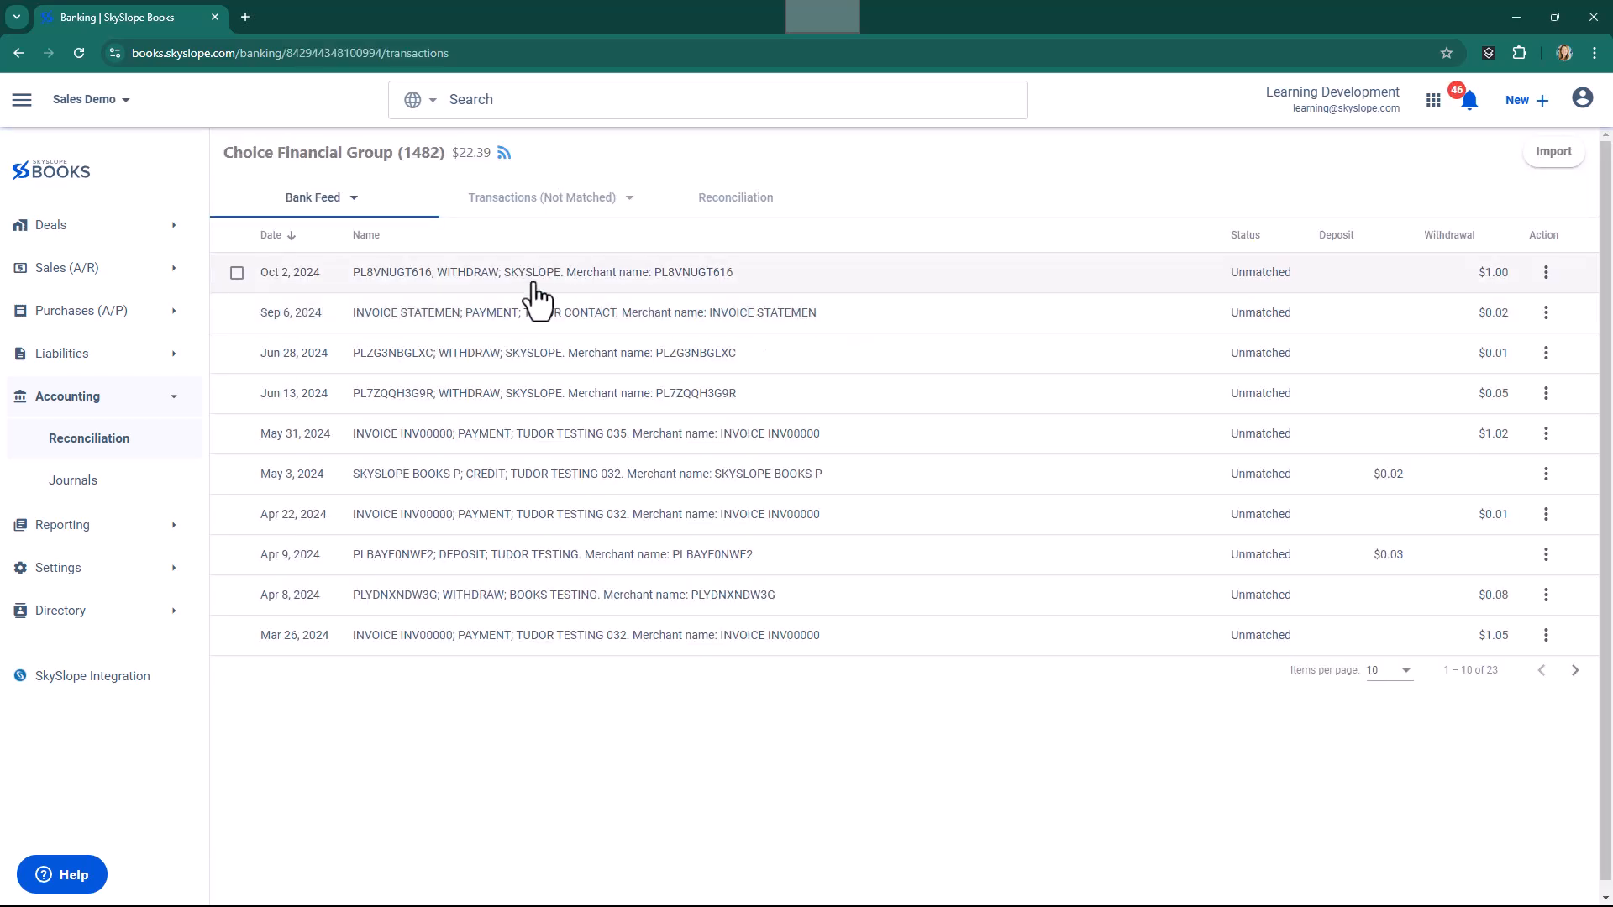
pyautogui.click(736, 208)
pyautogui.click(1549, 155)
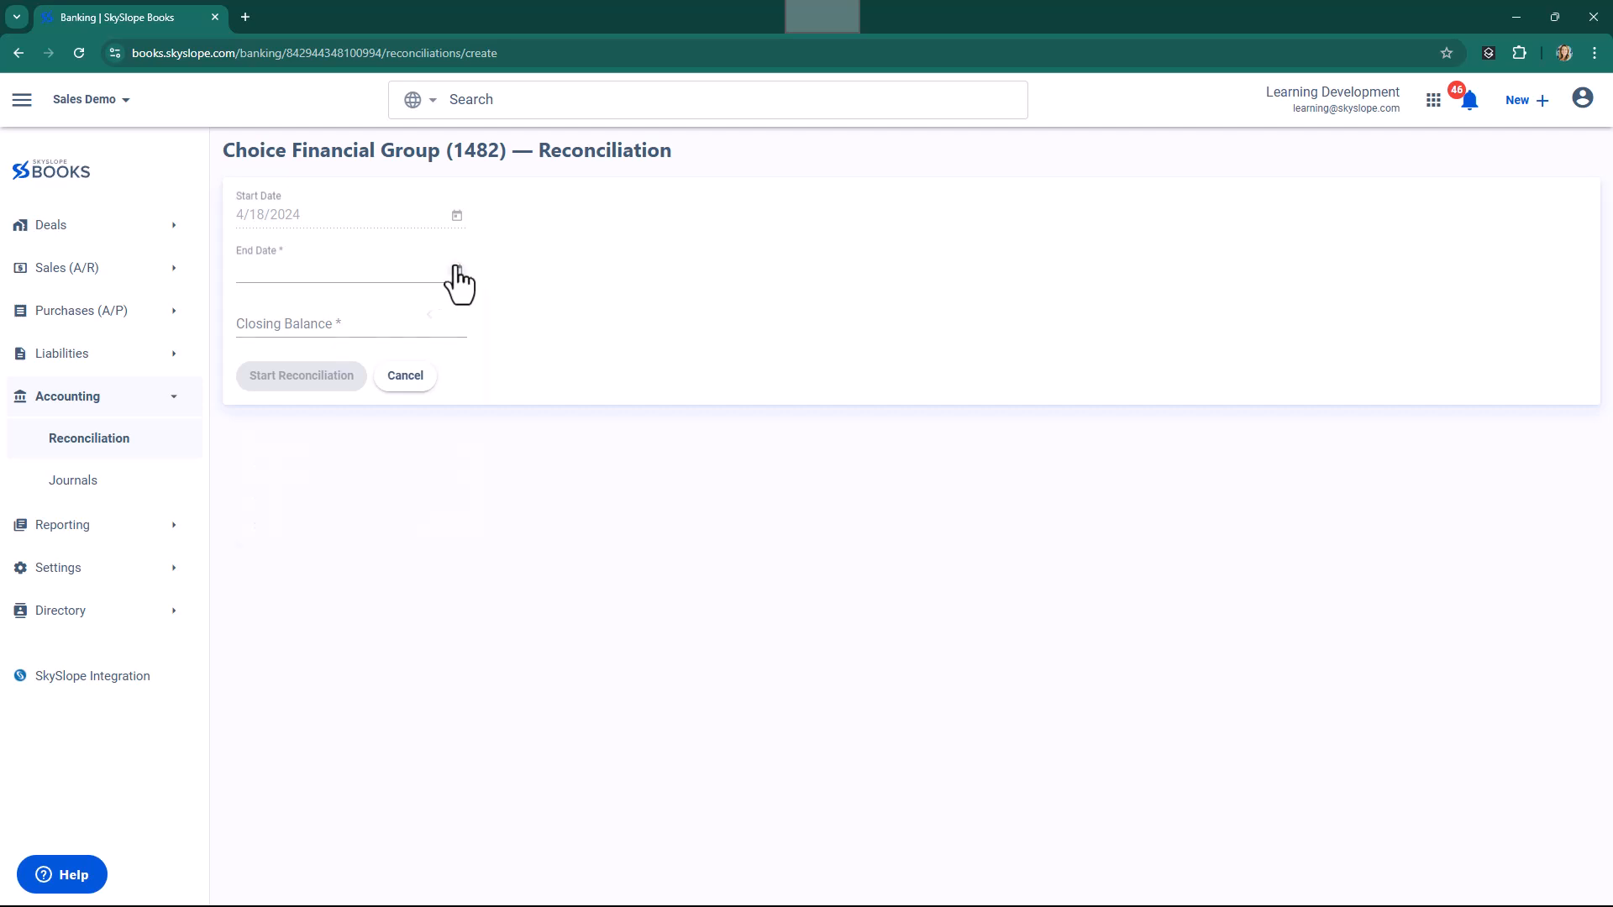
pyautogui.click(457, 270)
pyautogui.click(327, 490)
pyautogui.click(316, 323)
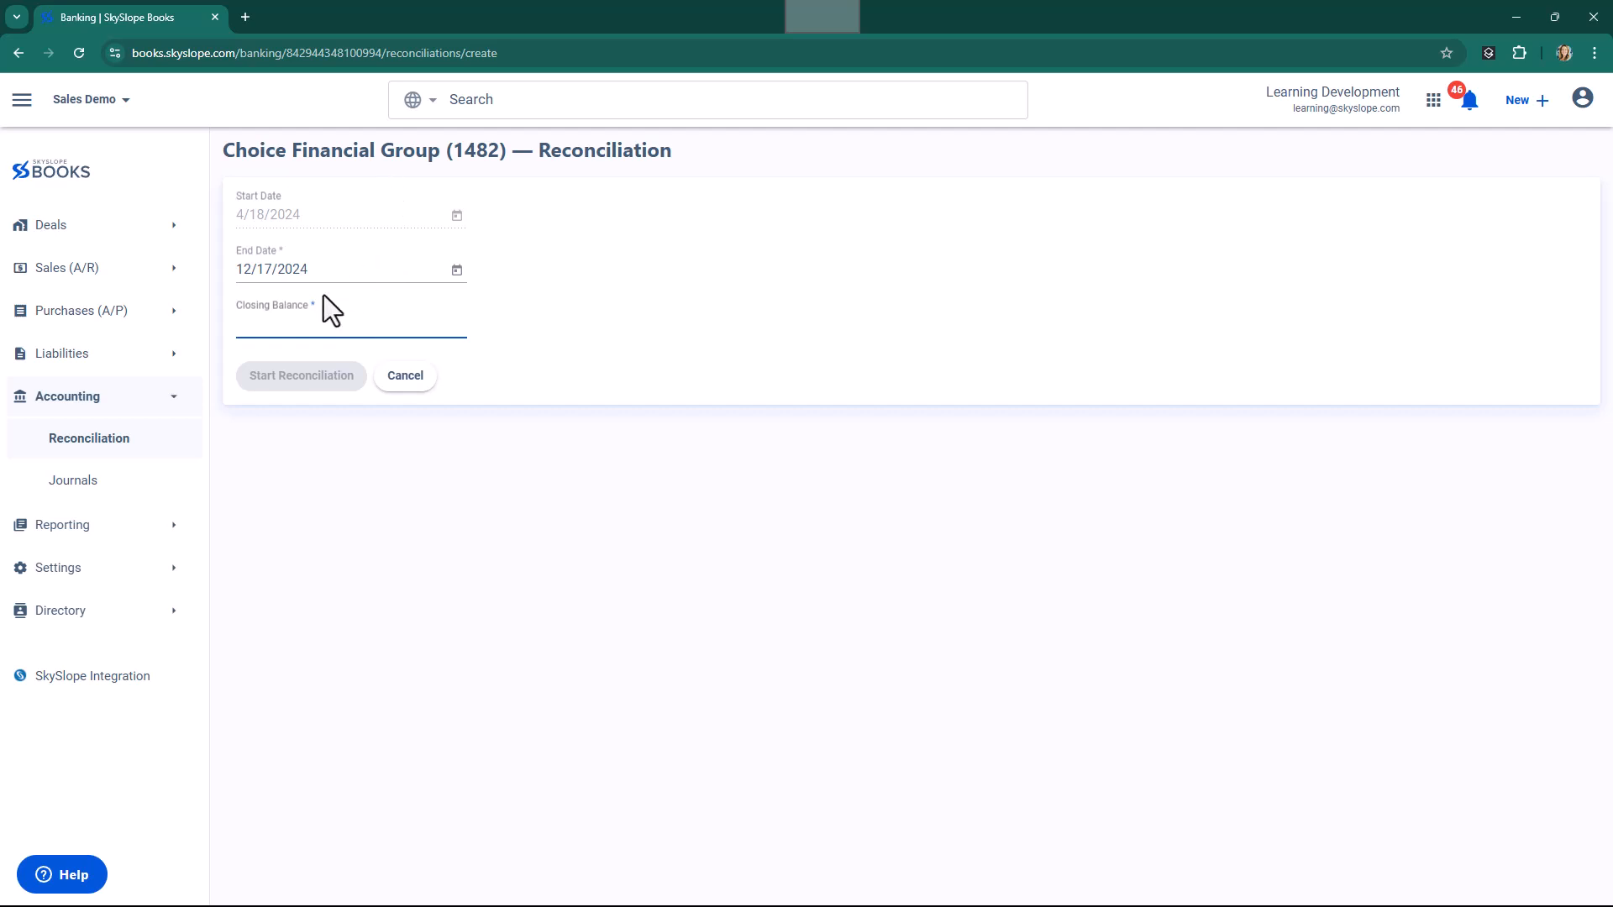
pyautogui.write('100000')
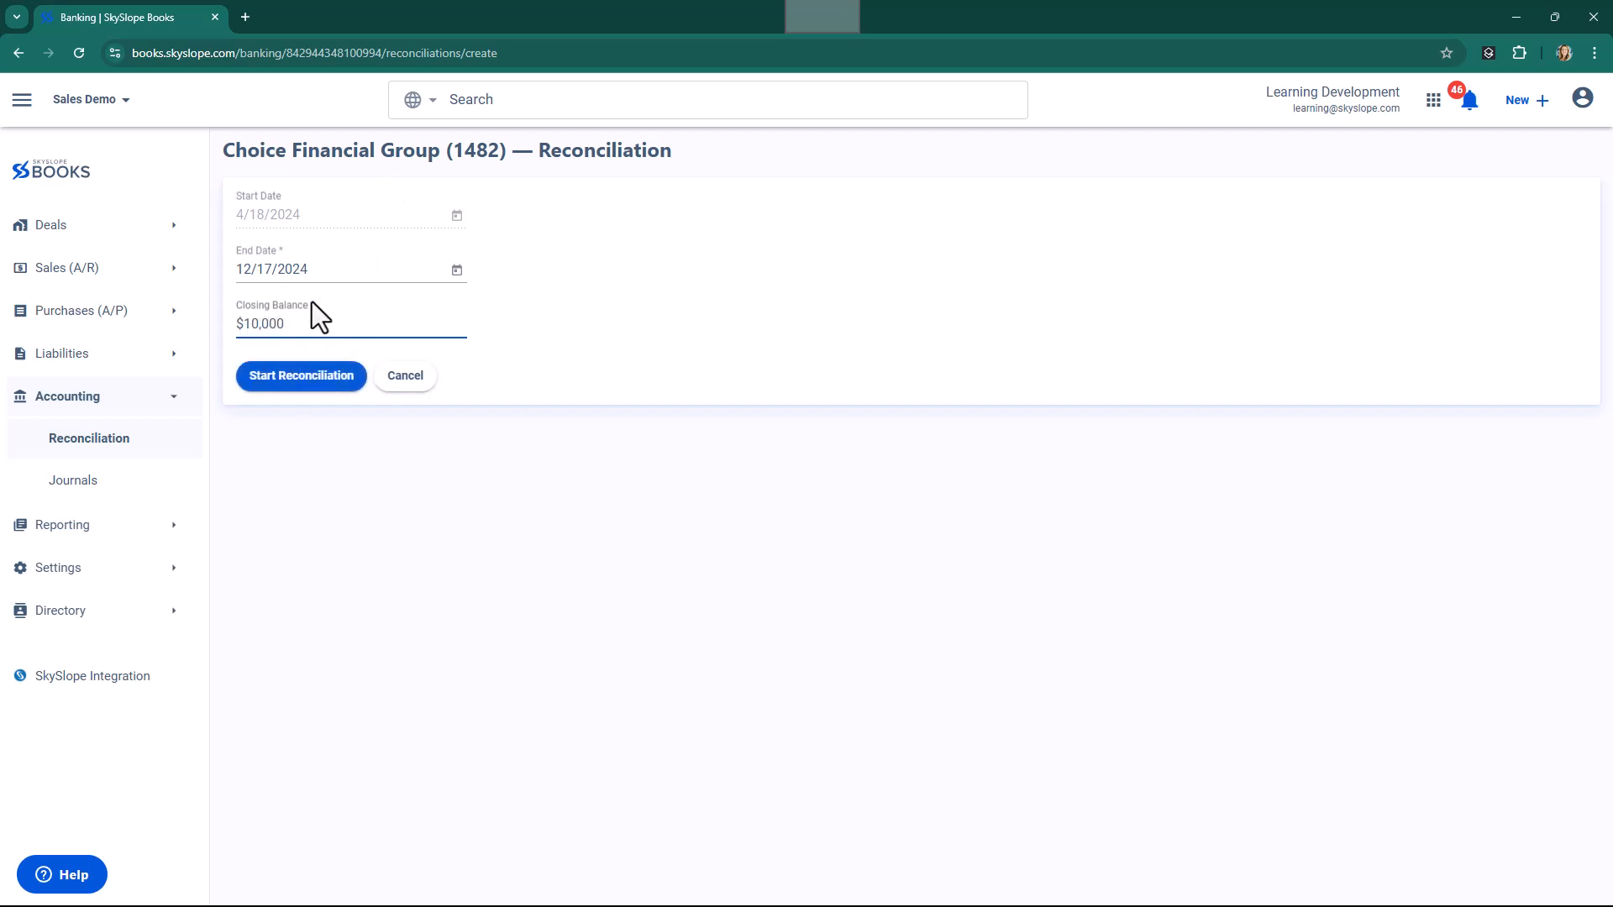
pyautogui.click(317, 383)
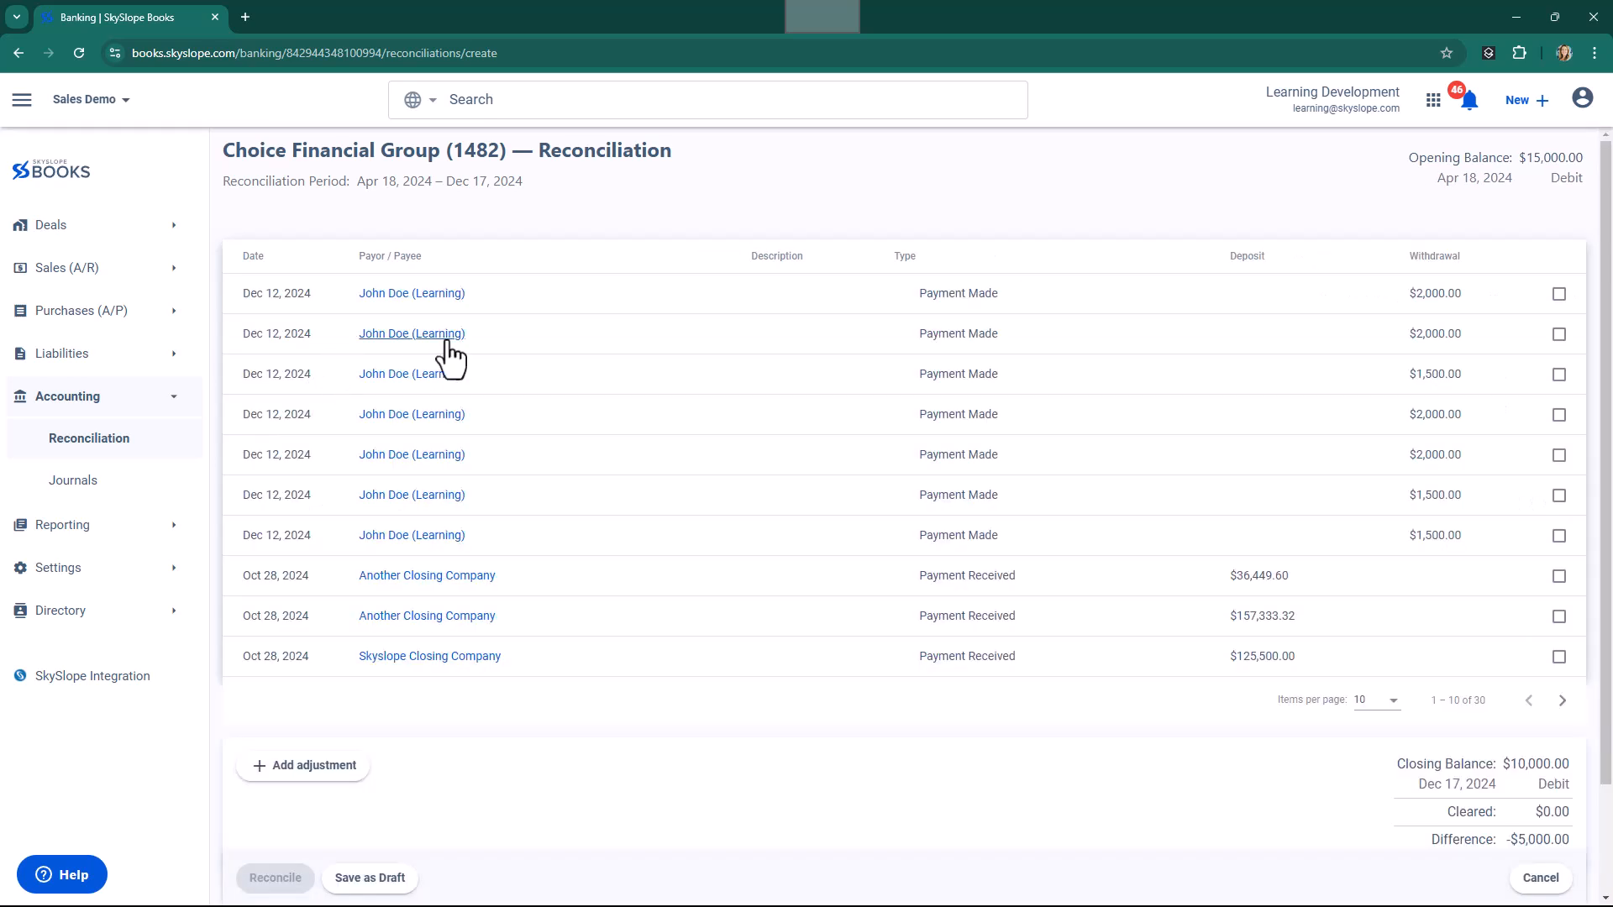
# Review the reconciliation's opening balance, closing balance, cleared amount and difference
pyautogui.moveTo(1522, 157); pyautogui.dragTo(1582, 156)
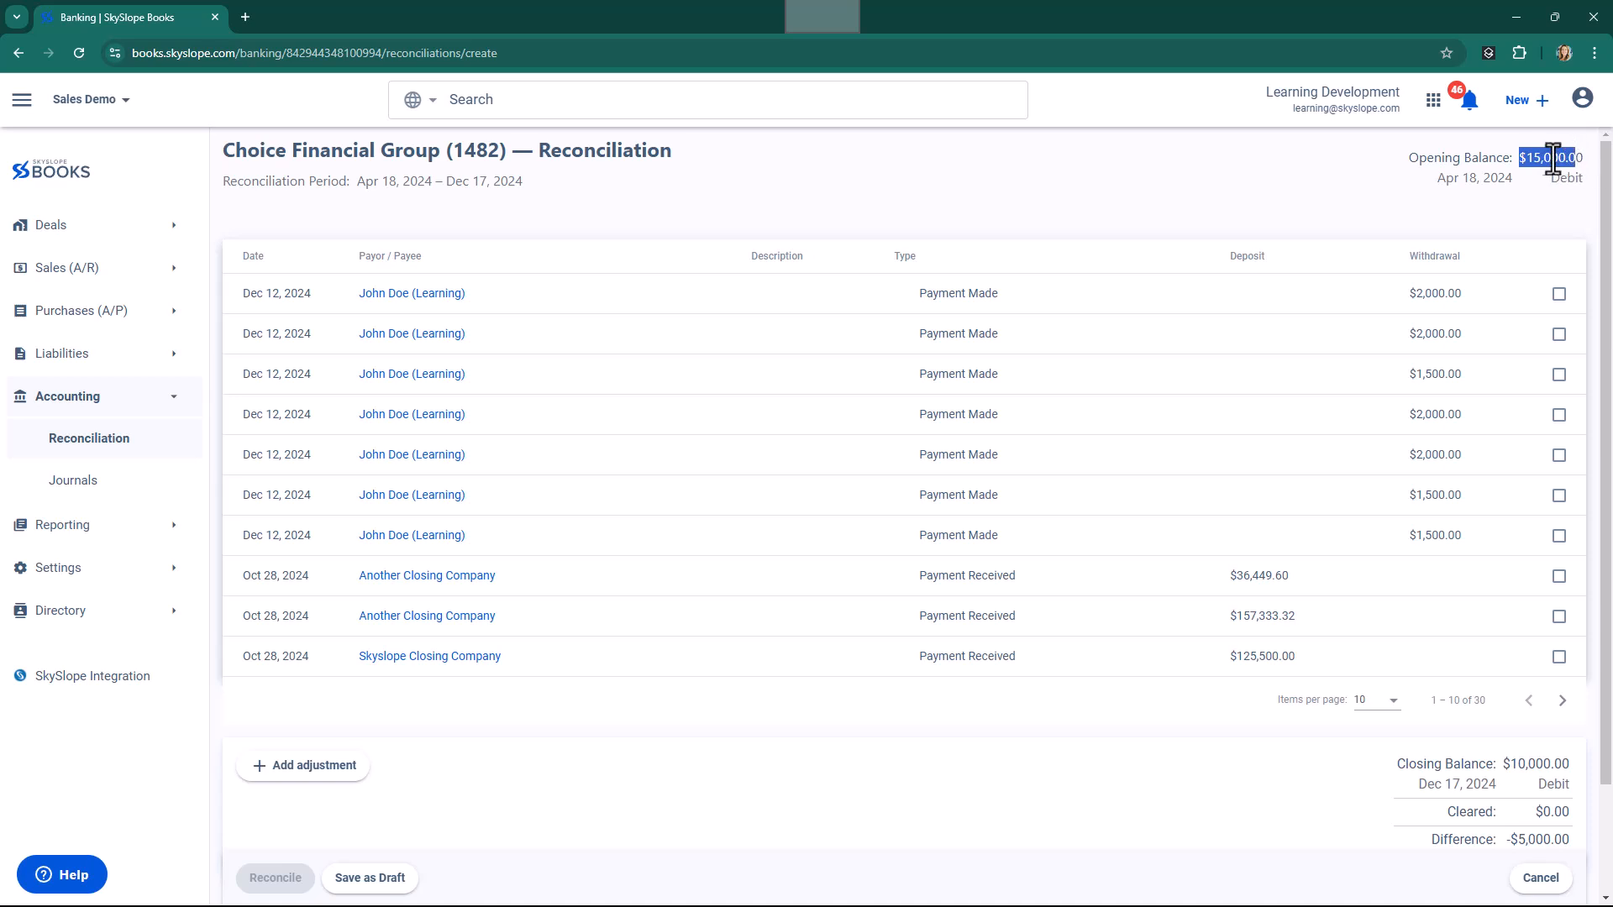
pyautogui.click(1558, 155)
pyautogui.moveTo(1583, 158); pyautogui.dragTo(1399, 156)
pyautogui.click(1403, 160)
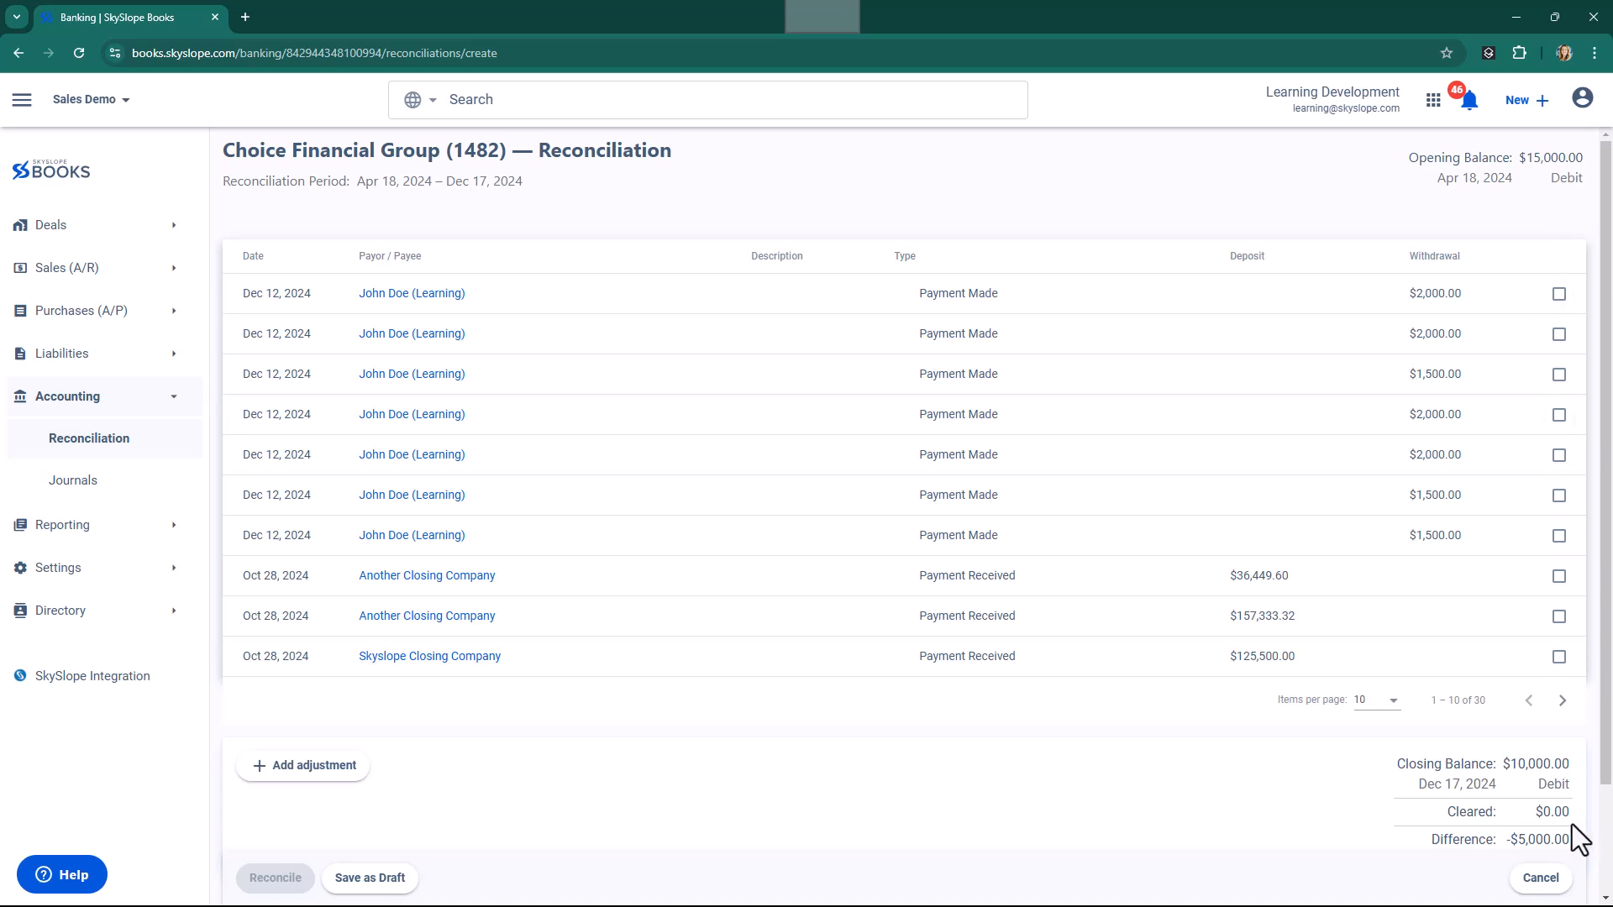
pyautogui.scroll(-2, 1296, 820)
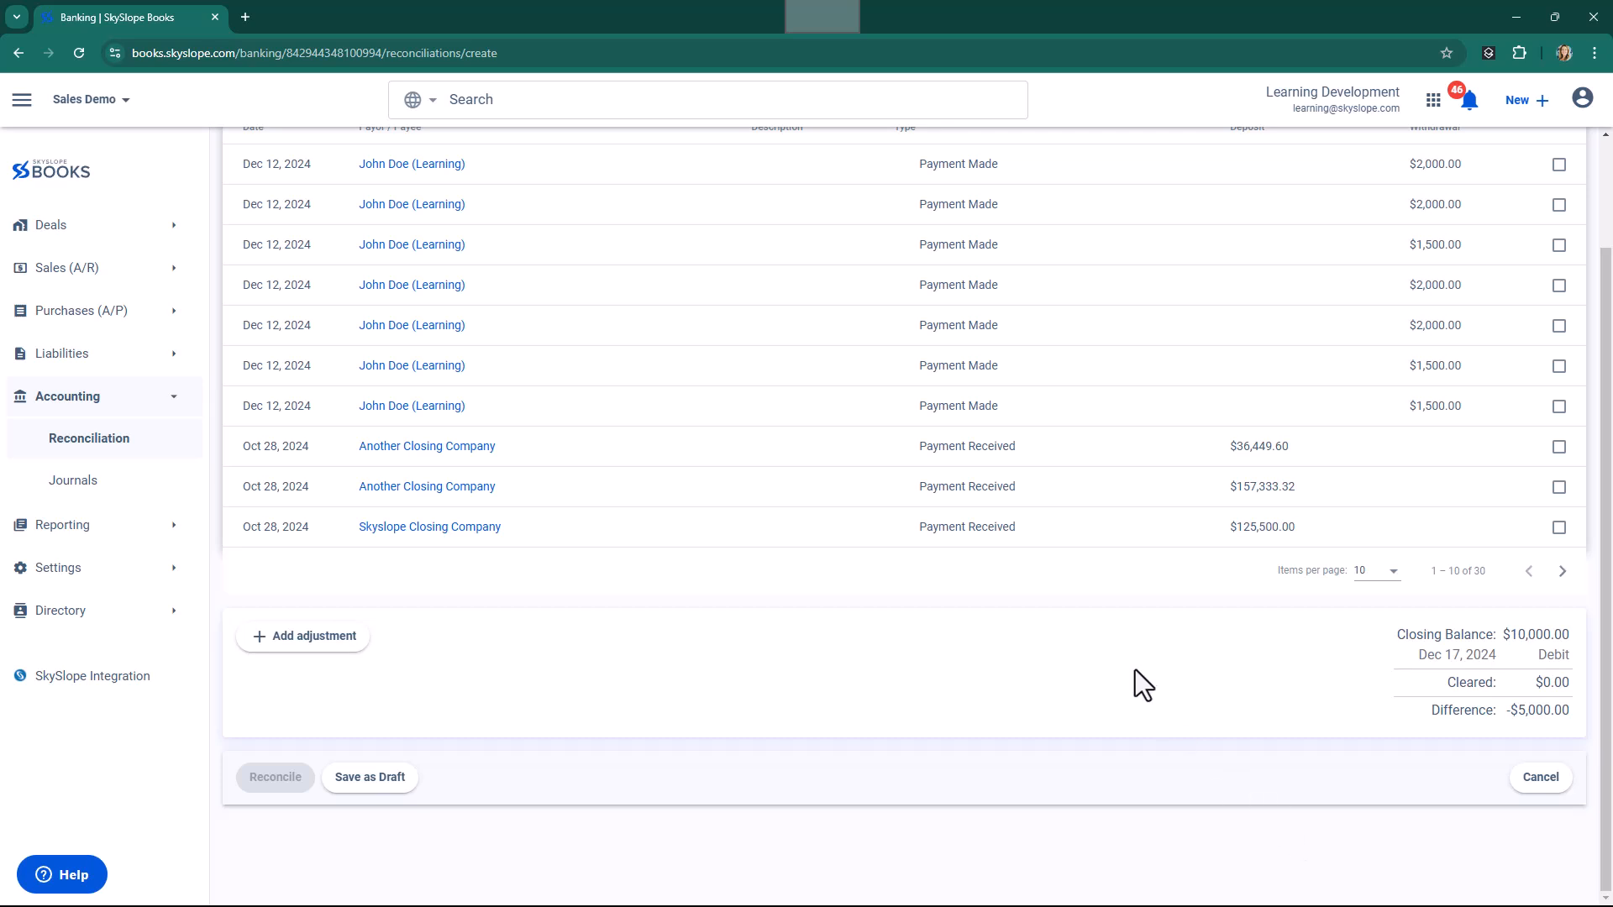
pyautogui.scroll(2, 1134, 672)
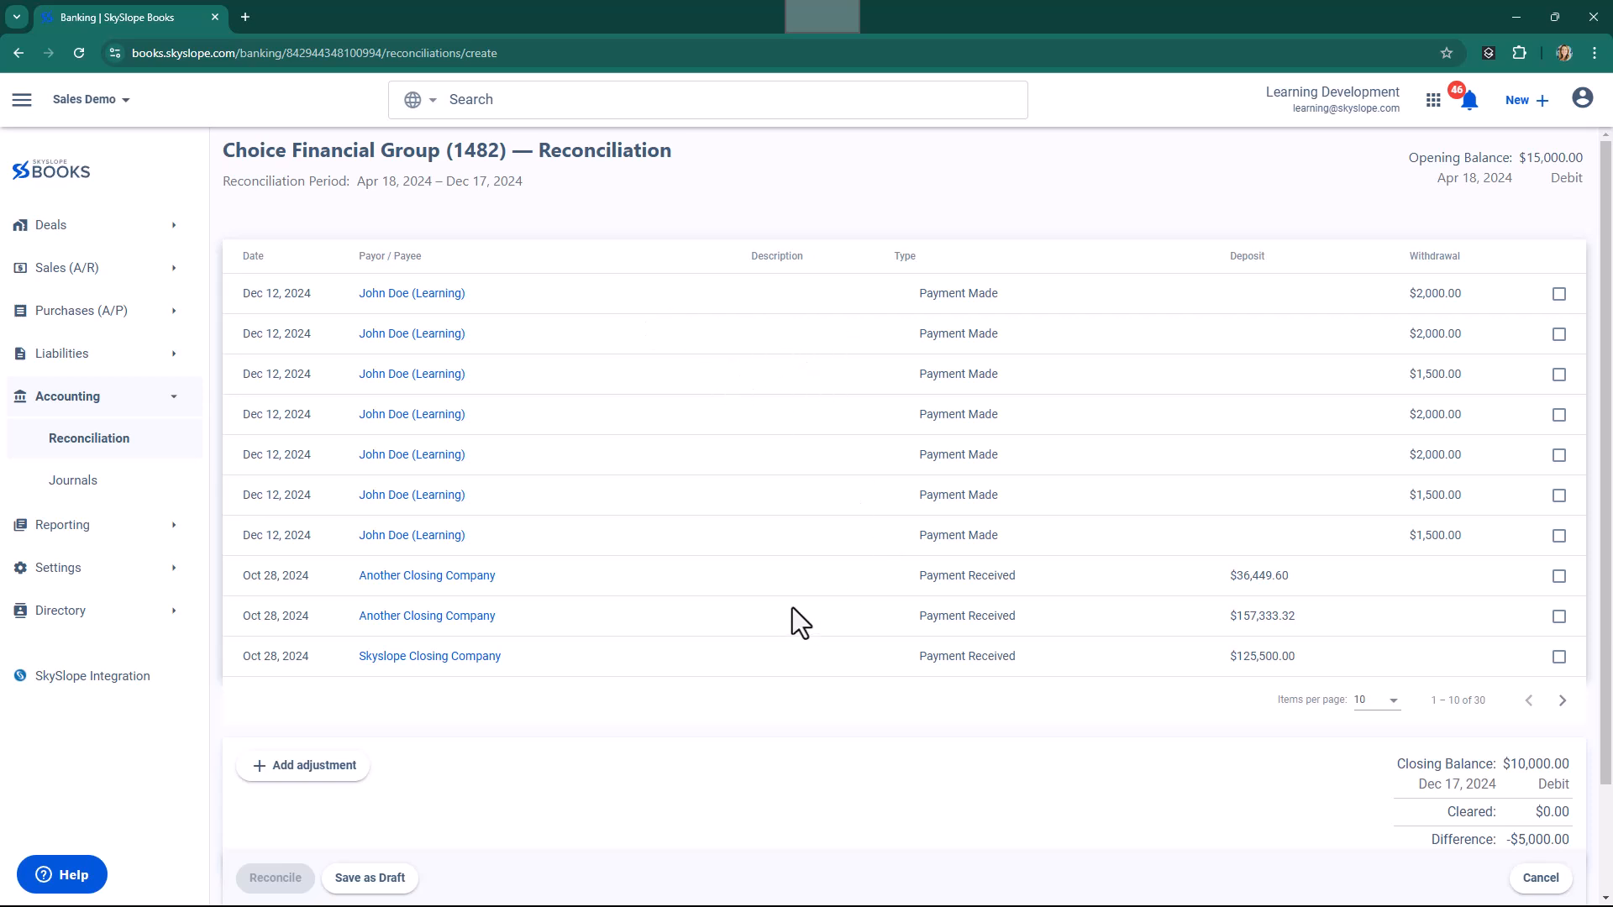
# Try marking the first three Dec 12, 2024 payments as cleared, and unmark them again
pyautogui.click(1559, 294)
pyautogui.click(1559, 334)
pyautogui.click(1559, 373)
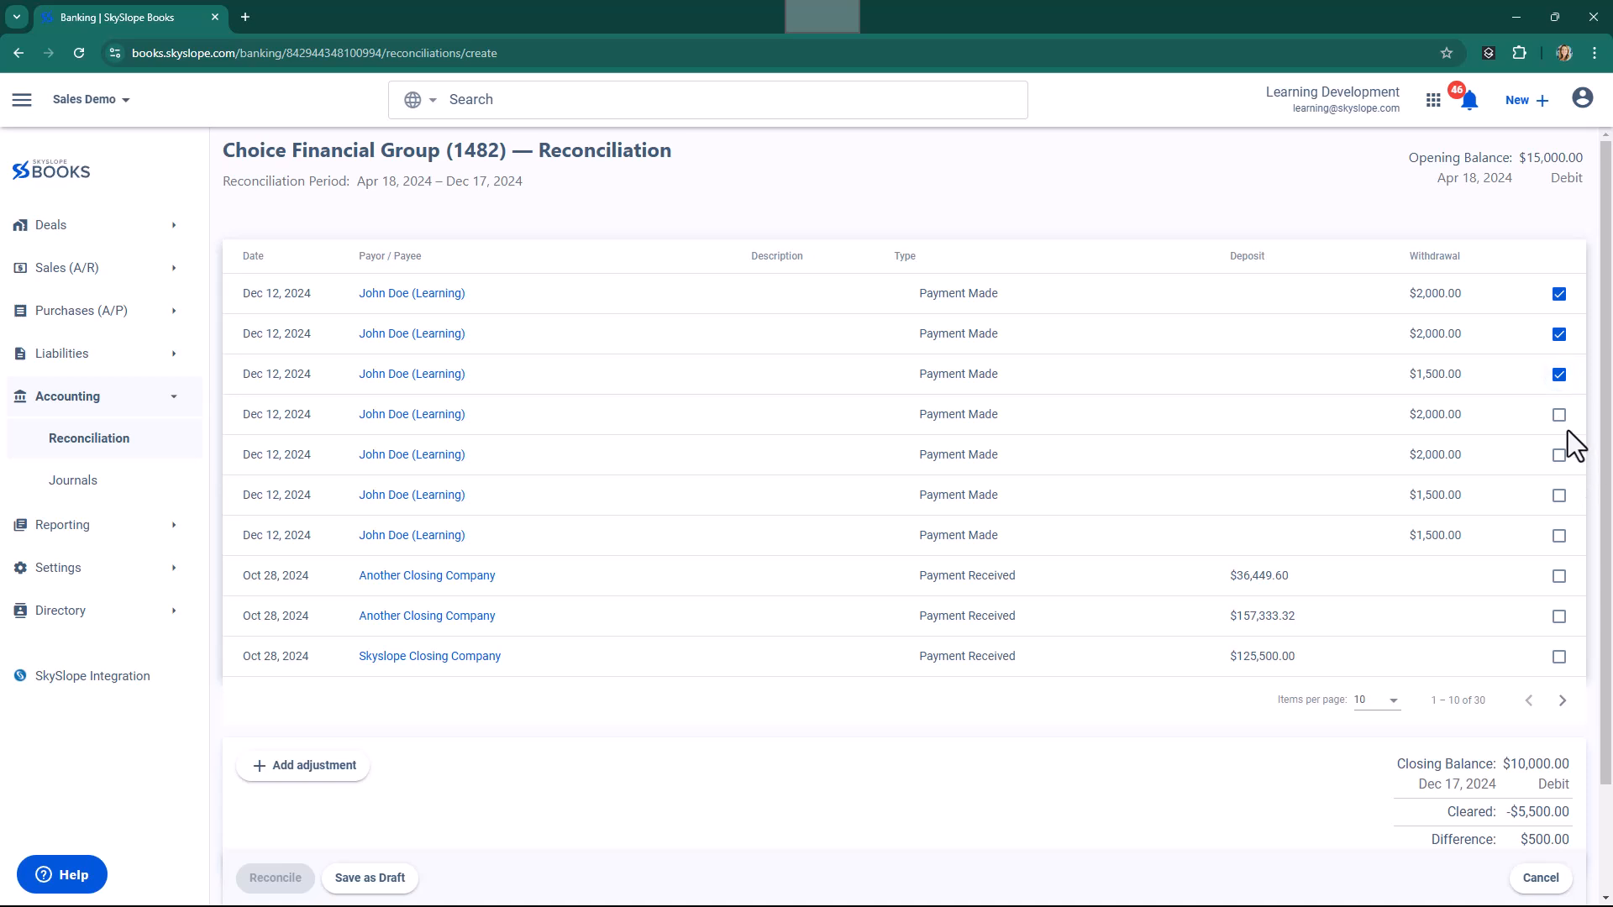
pyautogui.click(1559, 374)
pyautogui.click(1560, 334)
pyautogui.click(1560, 294)
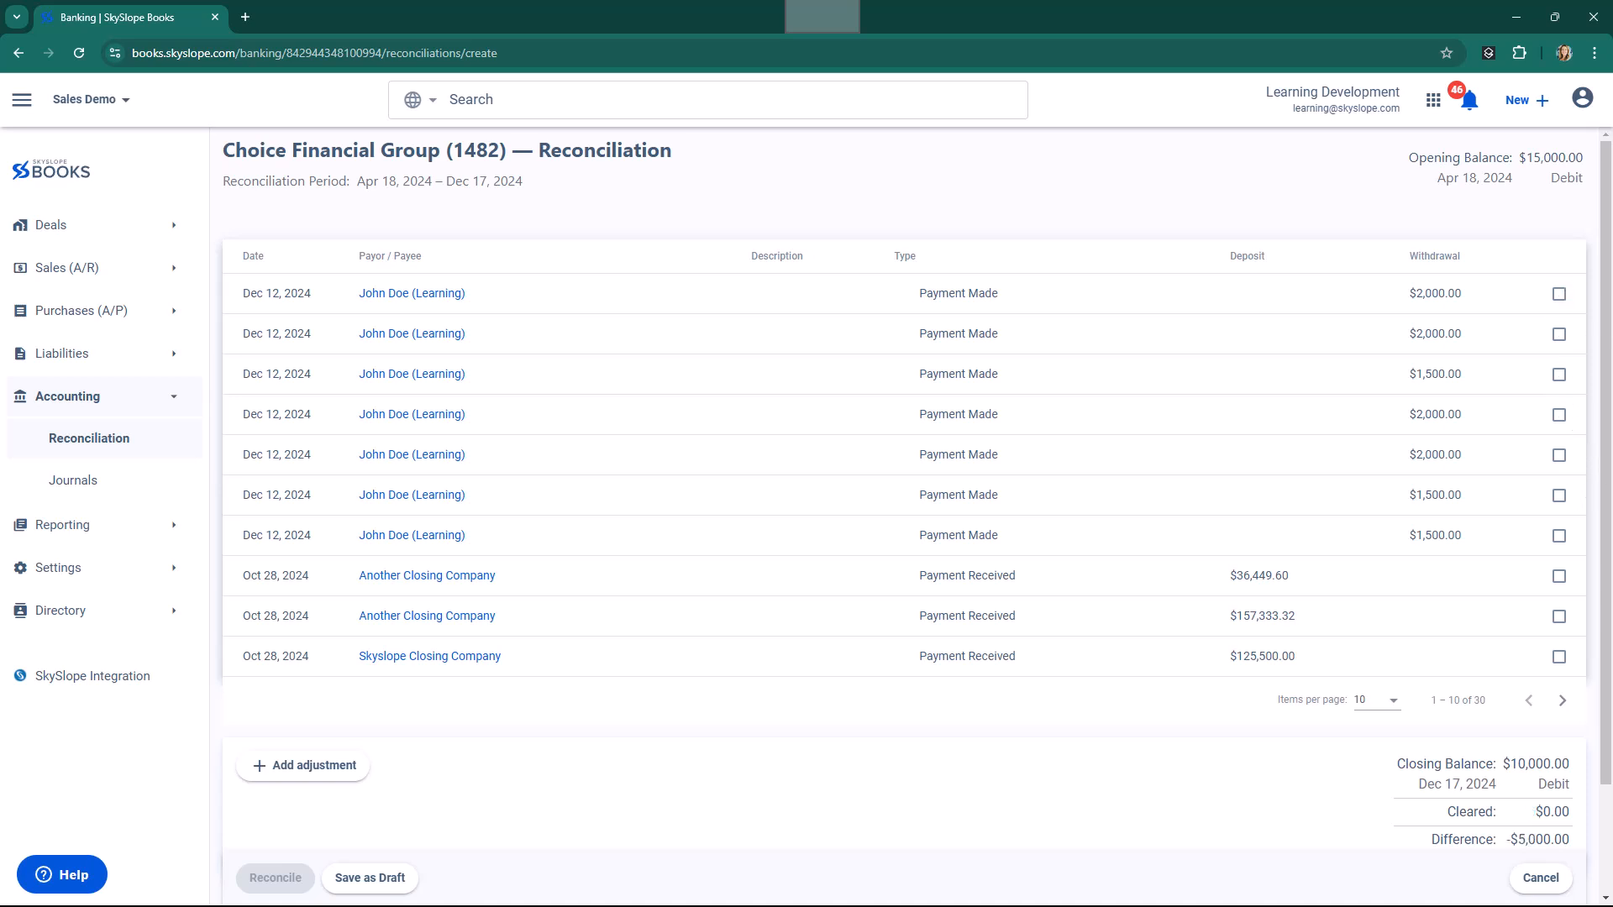